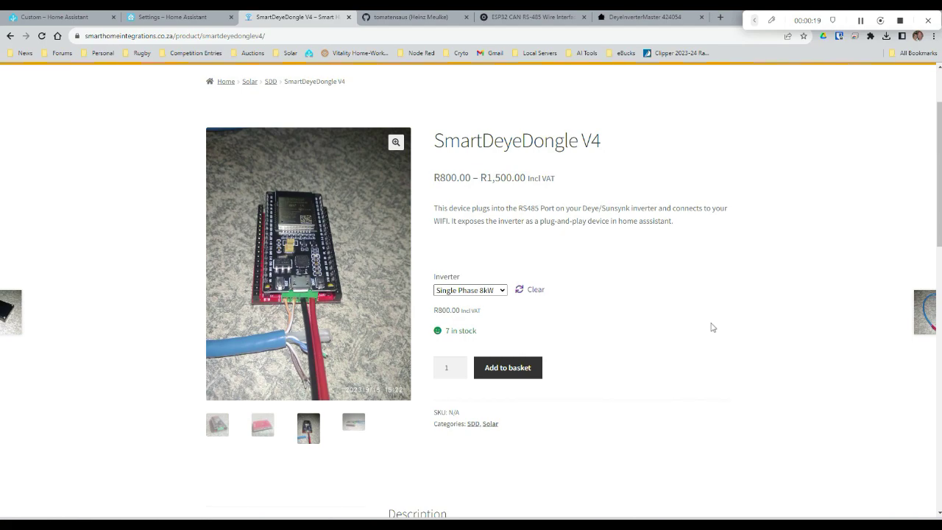
# - Flip between the SmartDeyeDongle V4 product photos, then switch to the ESP32 CAN RS-485 shield page
pyautogui.click(361, 430)
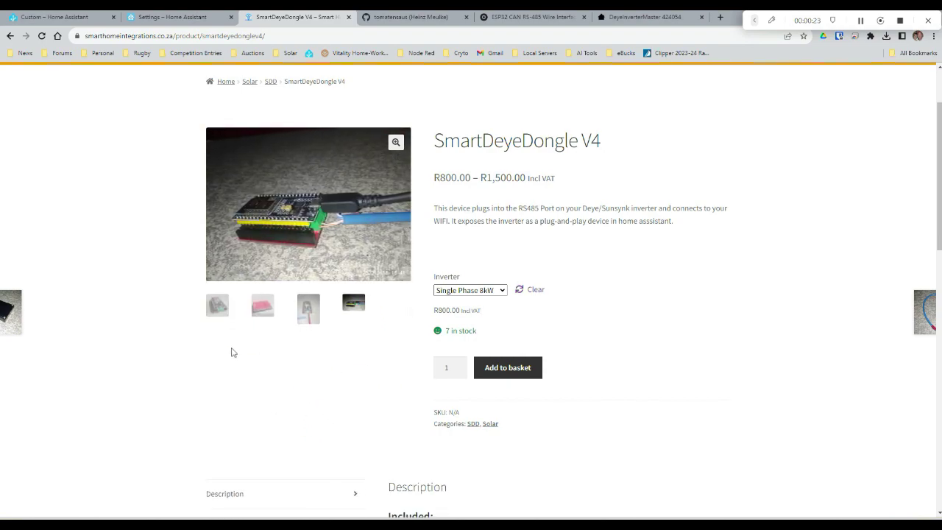
pyautogui.click(220, 308)
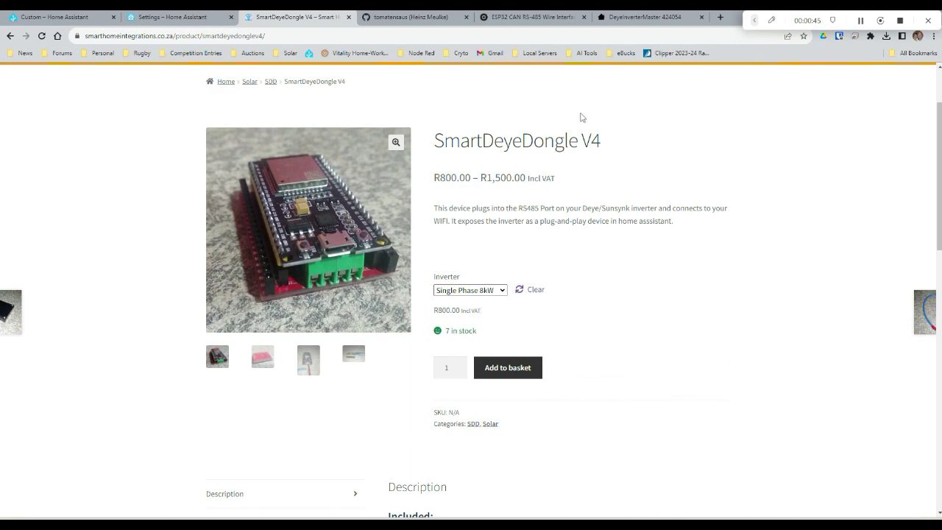
pyautogui.click(530, 17)
pyautogui.scroll(-2, 458, 278)
# - Scroll through the shield's description, then go back to the SmartDeyeDongle V4 page and select its URL
pyautogui.scroll(-4, 458, 278)
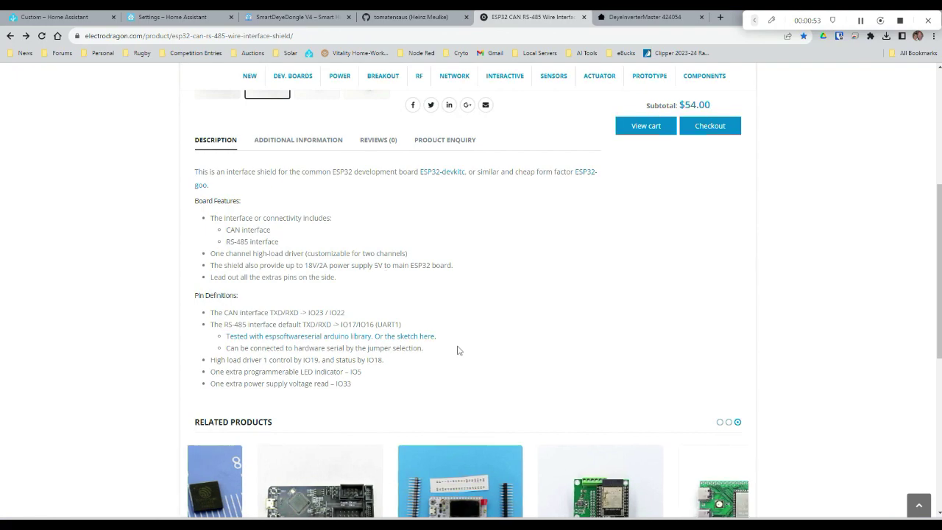
pyautogui.scroll(5, 451, 346)
pyautogui.click(293, 16)
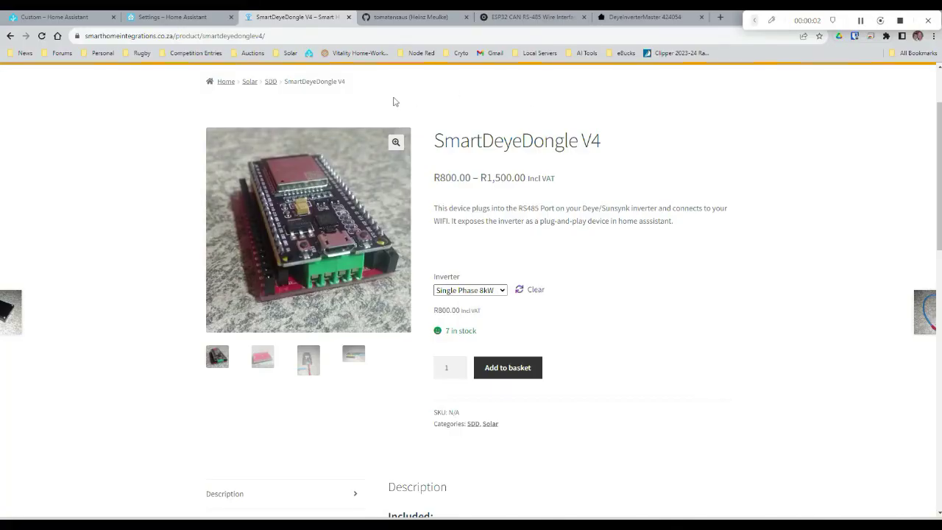
pyautogui.click(274, 40)
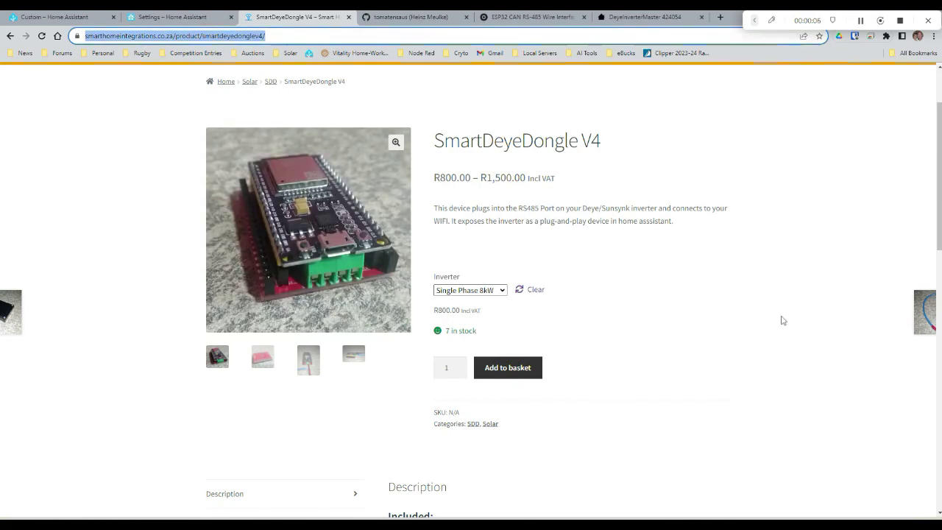
pyautogui.click(502, 292)
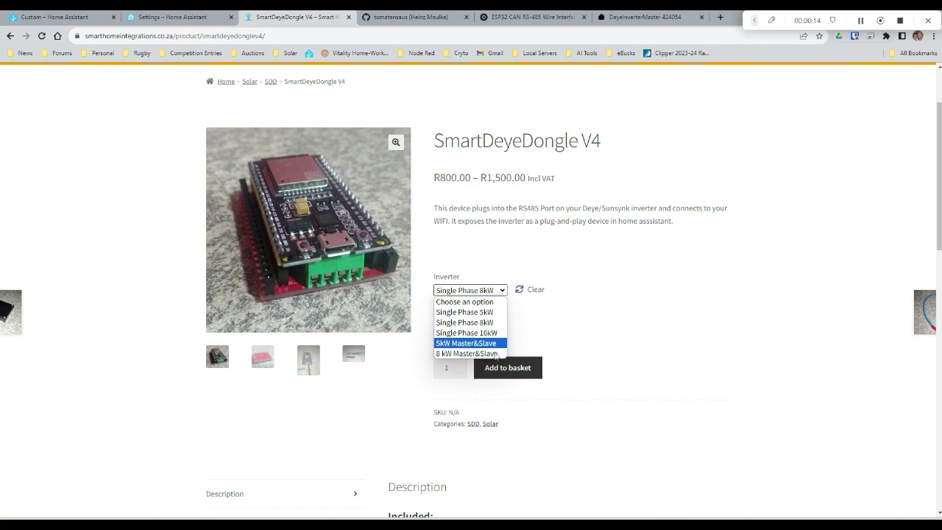
pyautogui.click(562, 316)
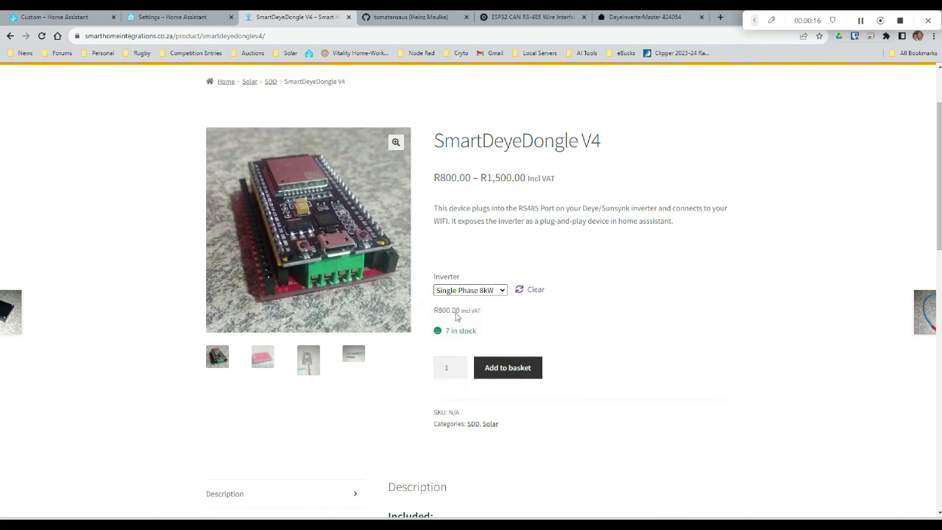
pyautogui.moveTo(482, 315); pyautogui.dragTo(432, 311)
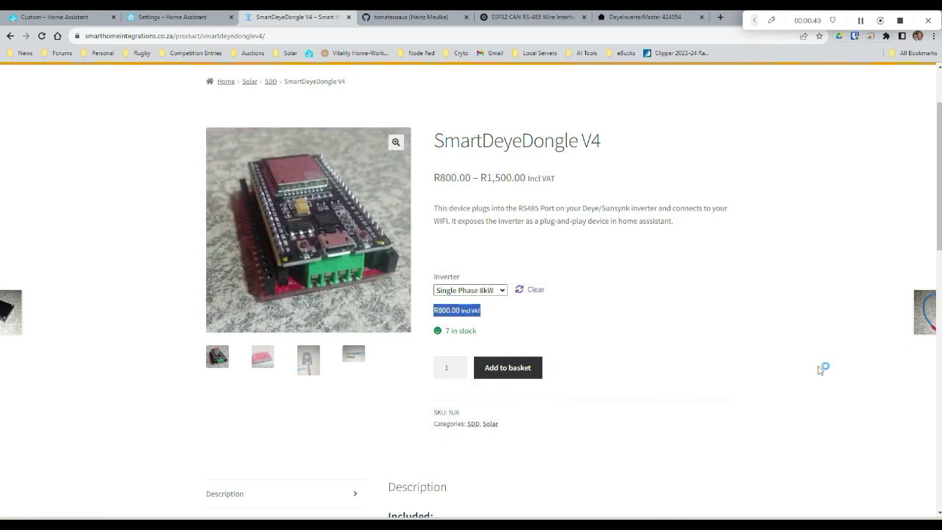
pyautogui.scroll(-1, 765, 368)
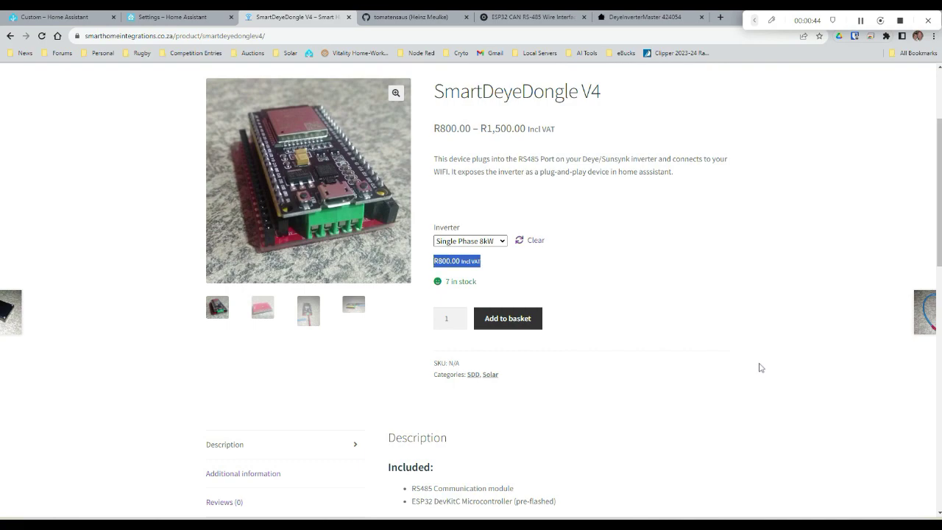
pyautogui.scroll(2, 762, 366)
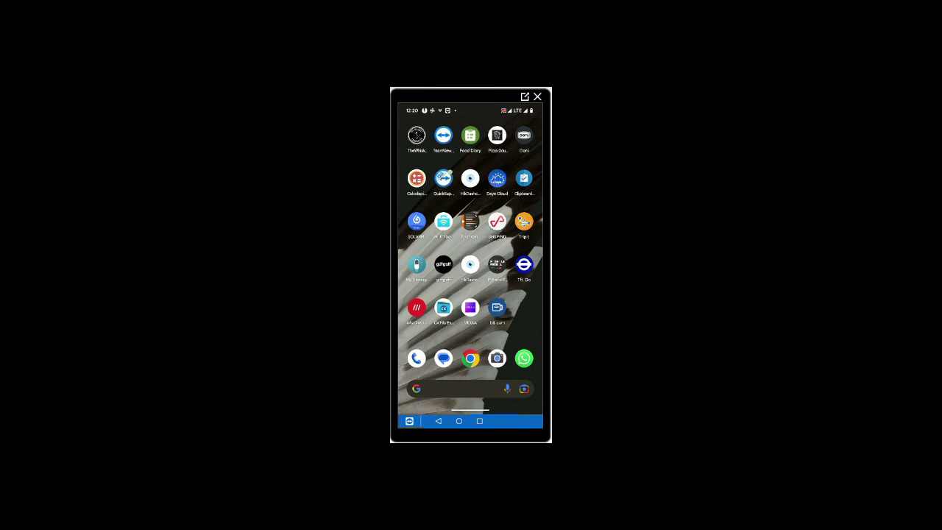
# - Through the Configure DeyeInverterMaster hotspot, give the dongle the Darkness network and its Wi-Fi password
pyautogui.moveTo(472, 107); pyautogui.dragTo(471, 295)
pyautogui.click(436, 125)
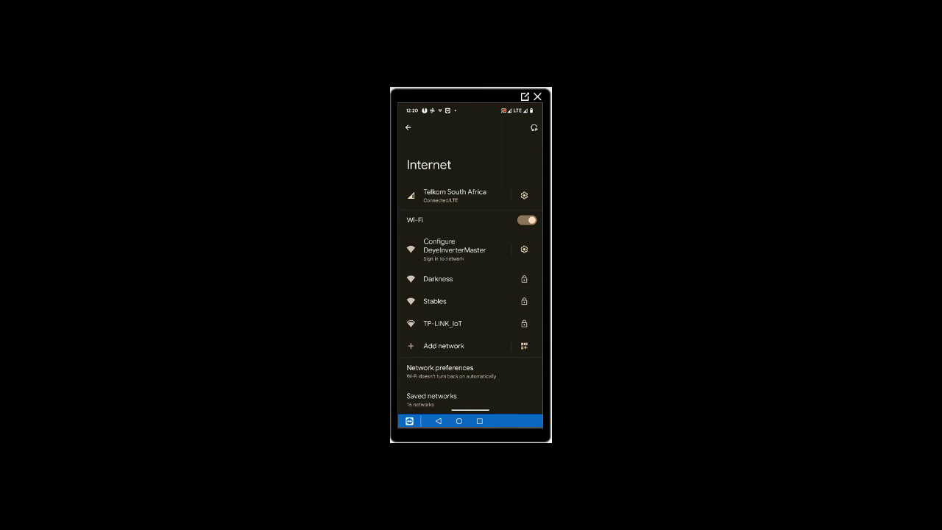
pyautogui.click(454, 250)
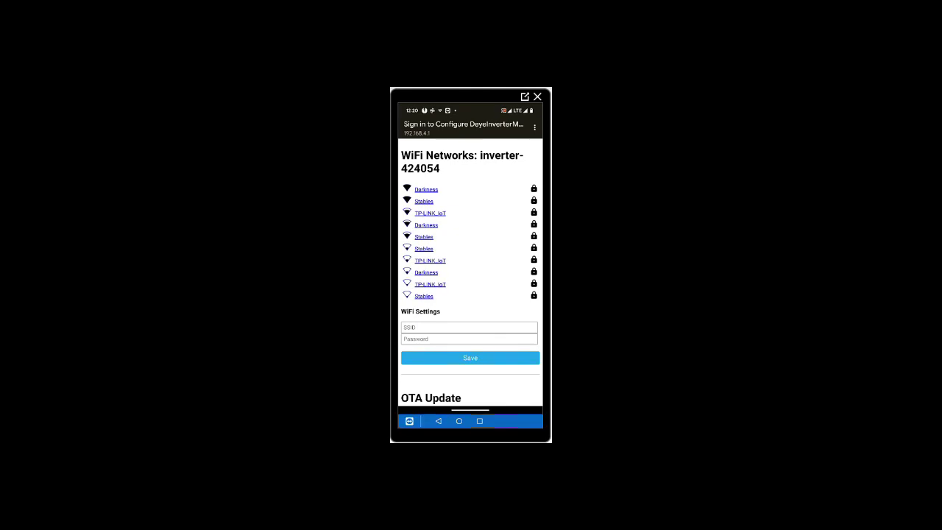
pyautogui.click(427, 190)
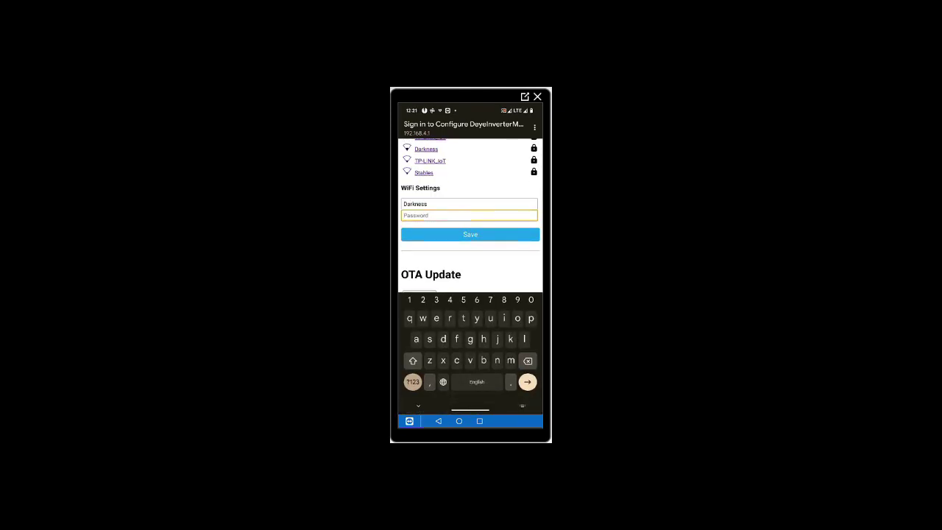
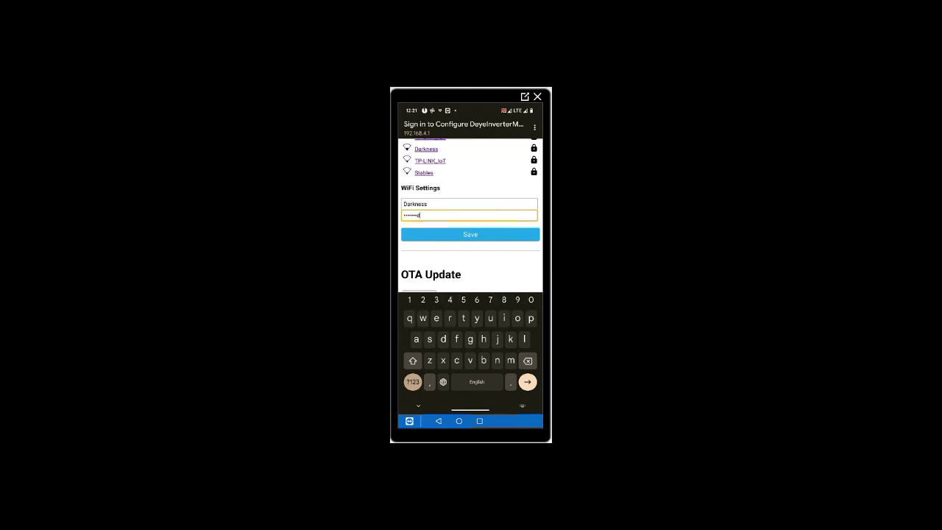
pyautogui.press('Return')
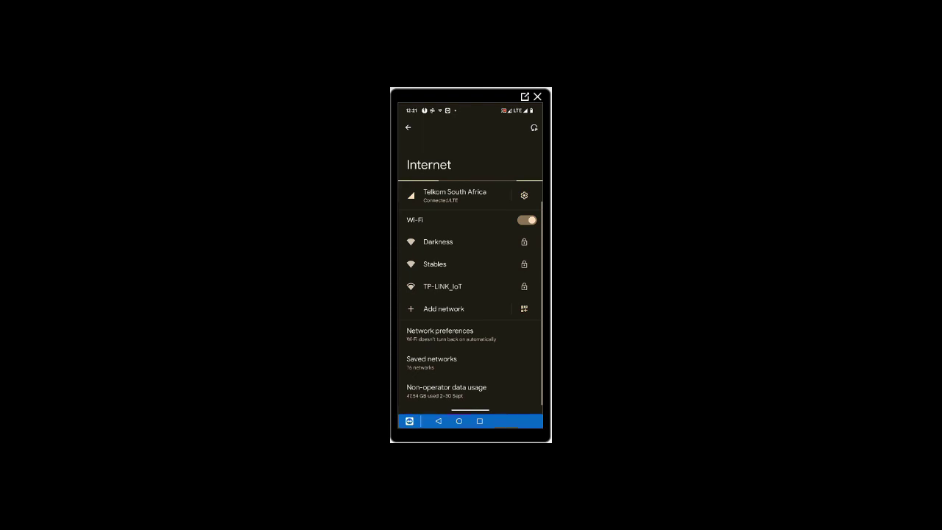
pyautogui.click(438, 242)
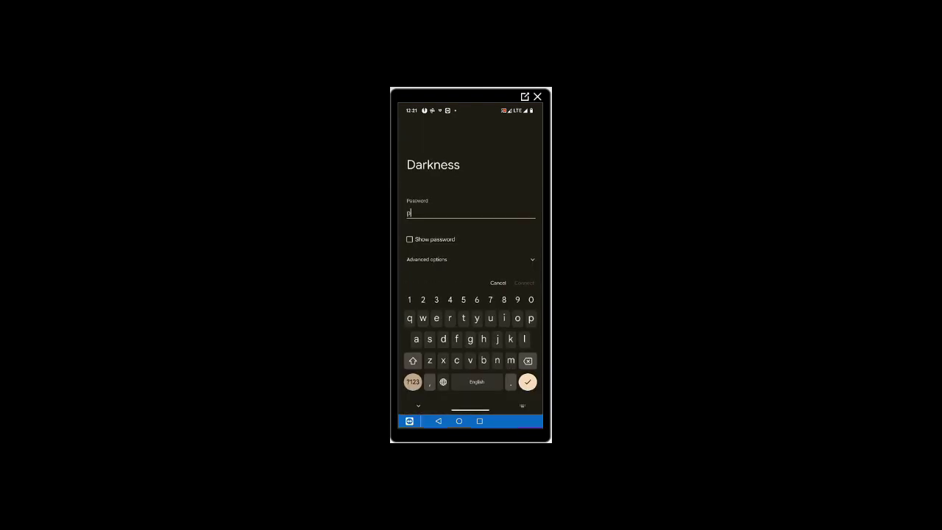
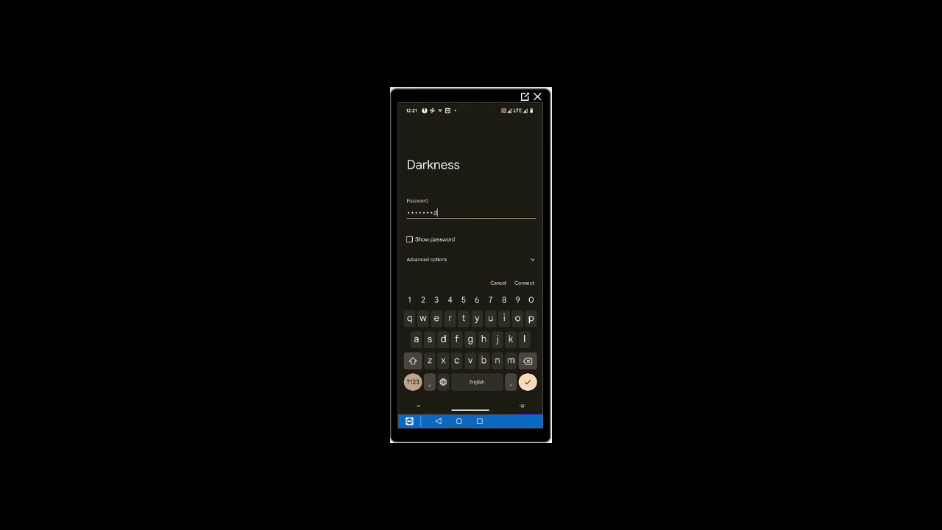
# - Join the phone to Darkness with its password, bring Chrome back, and show the notifications
pyautogui.click(524, 282)
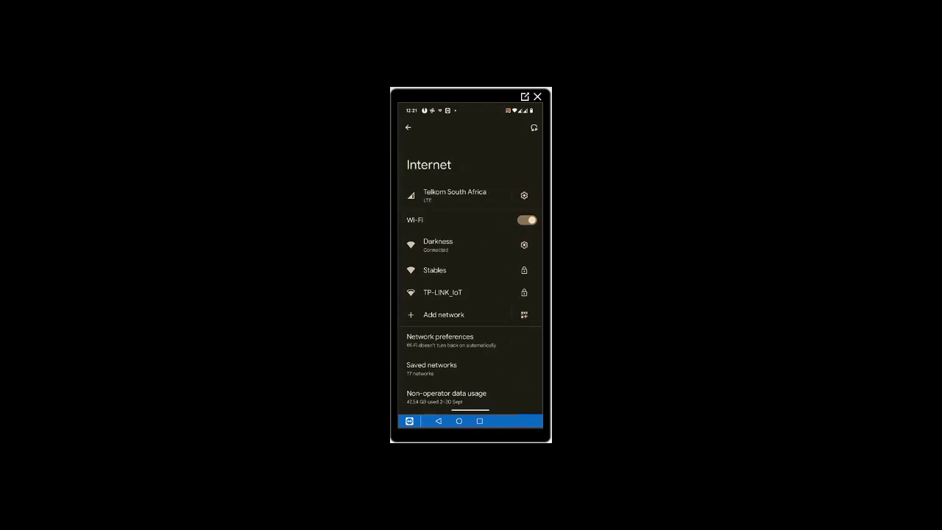
pyautogui.click(480, 421)
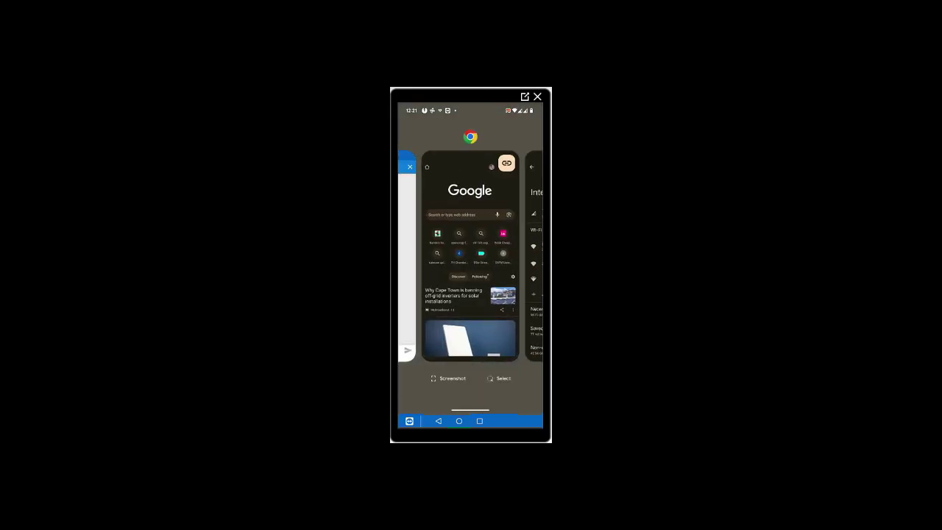
pyautogui.click(469, 258)
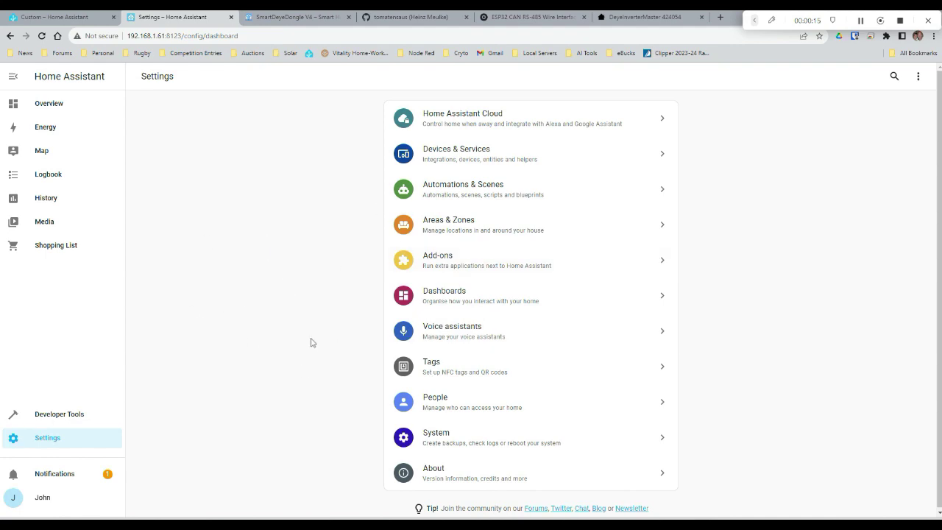
pyautogui.click(71, 476)
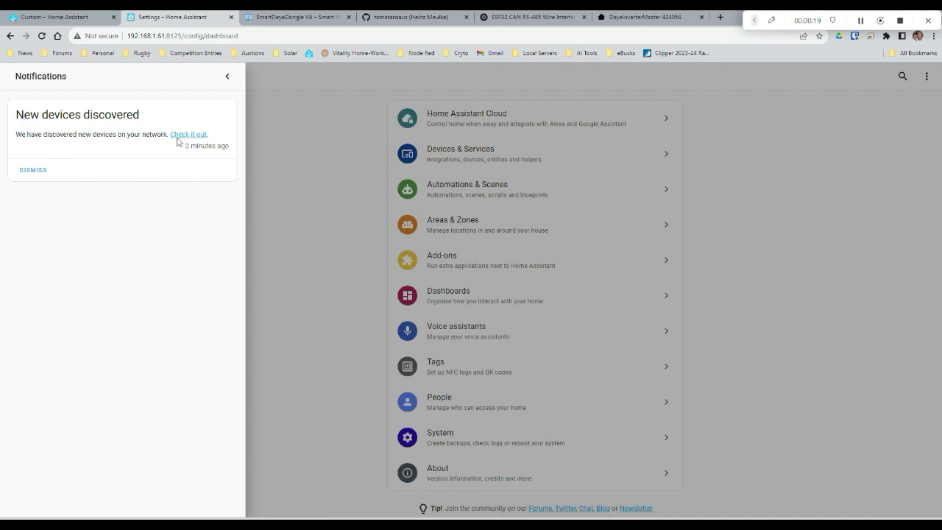
# - Open the new-devices notification and begin configuring DeyeInverterMaster 424054
pyautogui.click(177, 135)
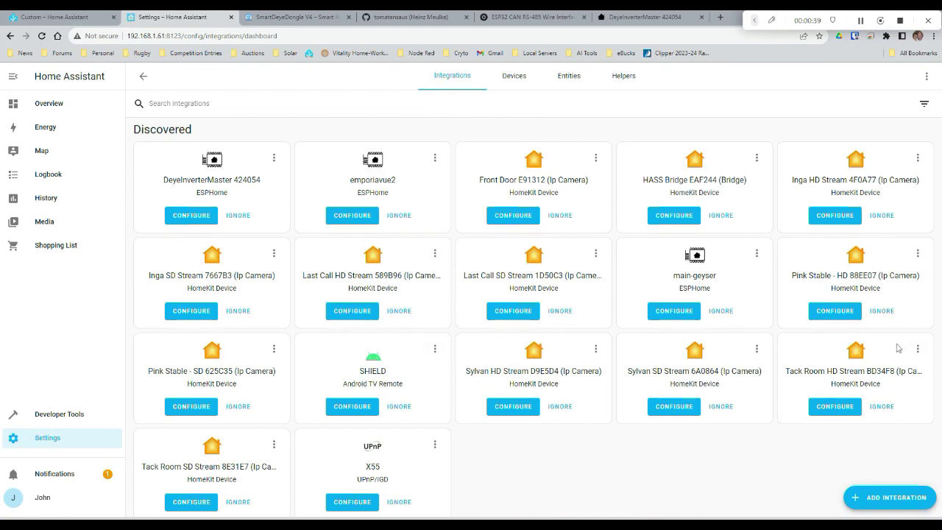
pyautogui.click(190, 216)
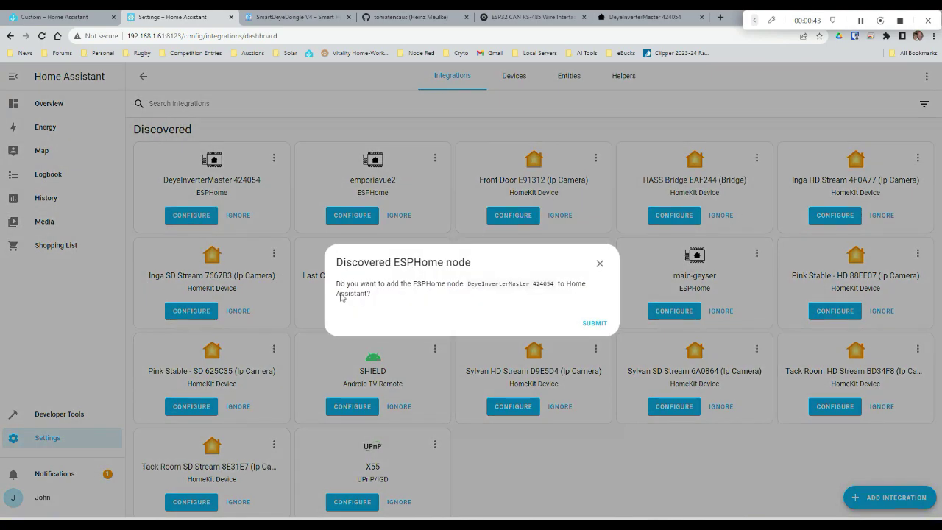
# - Add the DeyeInverterMaster 424054 ESPHome node using the pasted encryption key, then open its device page
pyautogui.click(597, 324)
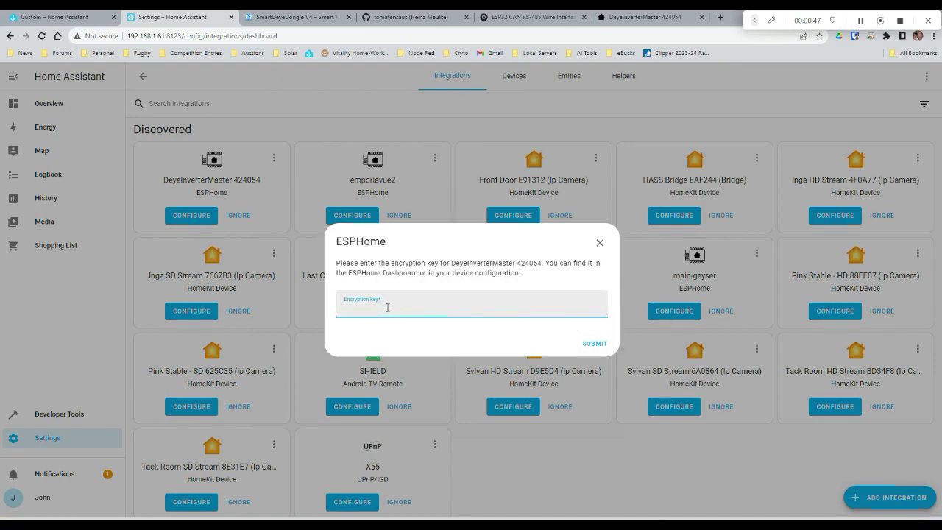
pyautogui.hotkey('ctrl', 'v')
pyautogui.click(592, 343)
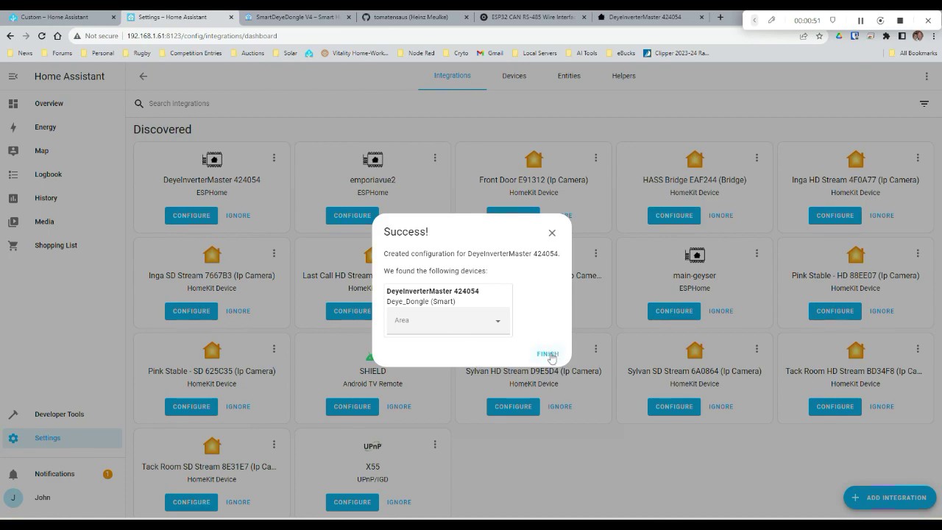
pyautogui.click(548, 355)
pyautogui.scroll(-3, 388, 411)
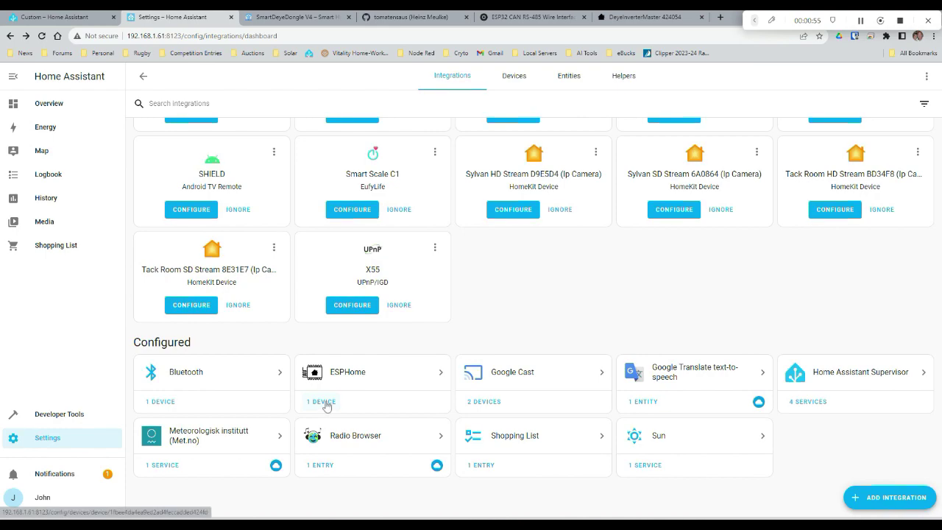
pyautogui.click(327, 402)
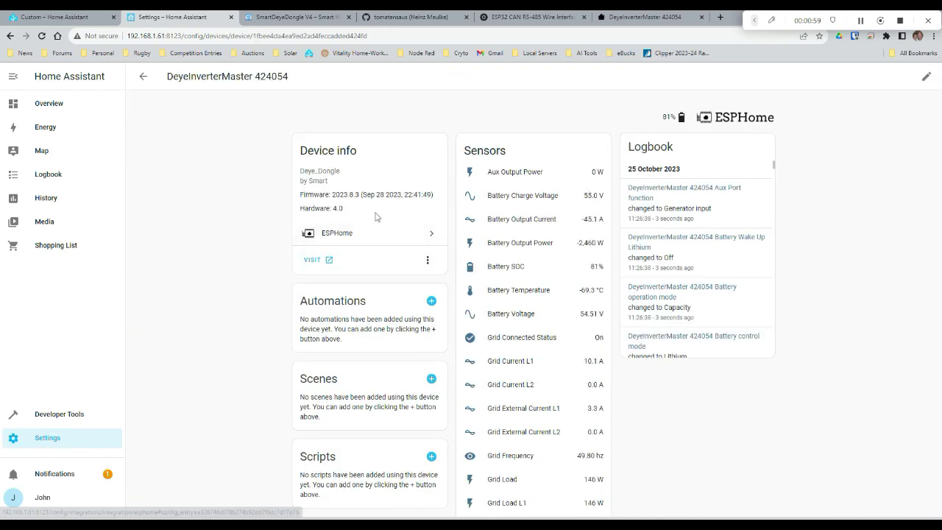
# - Scroll through the inverter's live sensor list, then go to the Overview dashboard
pyautogui.scroll(-6, 405, 235)
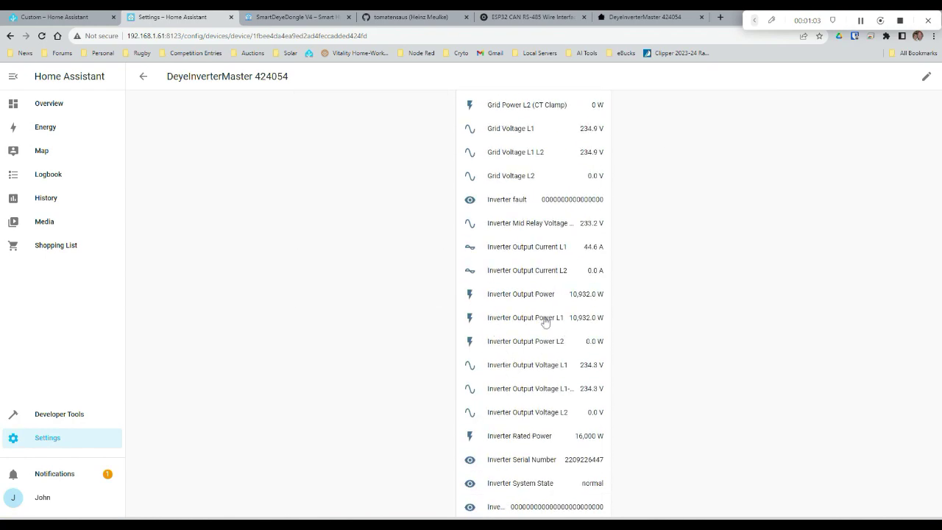
pyautogui.scroll(5, 557, 331)
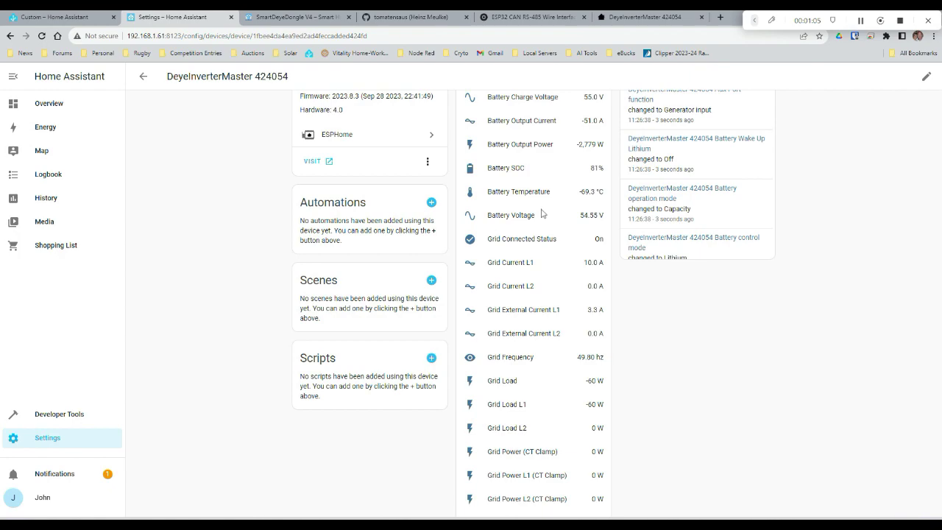
pyautogui.scroll(2, 542, 213)
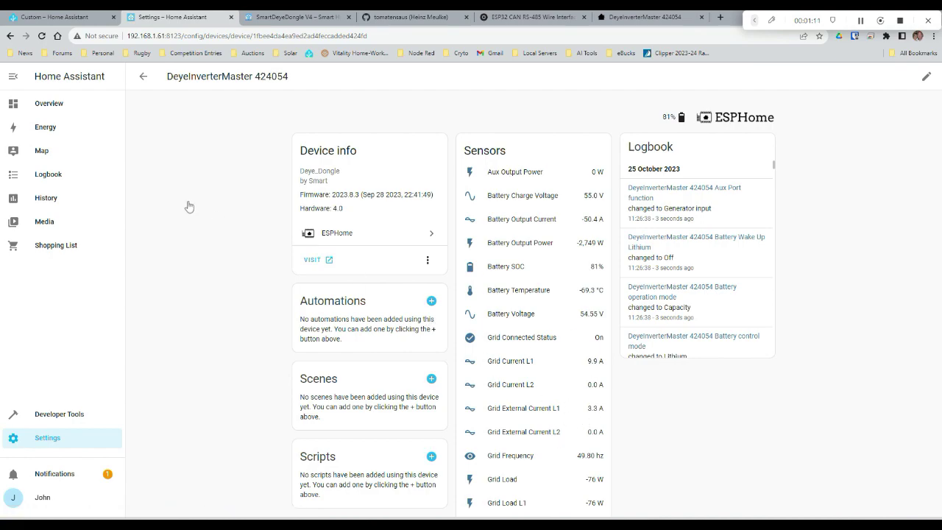
pyautogui.click(52, 104)
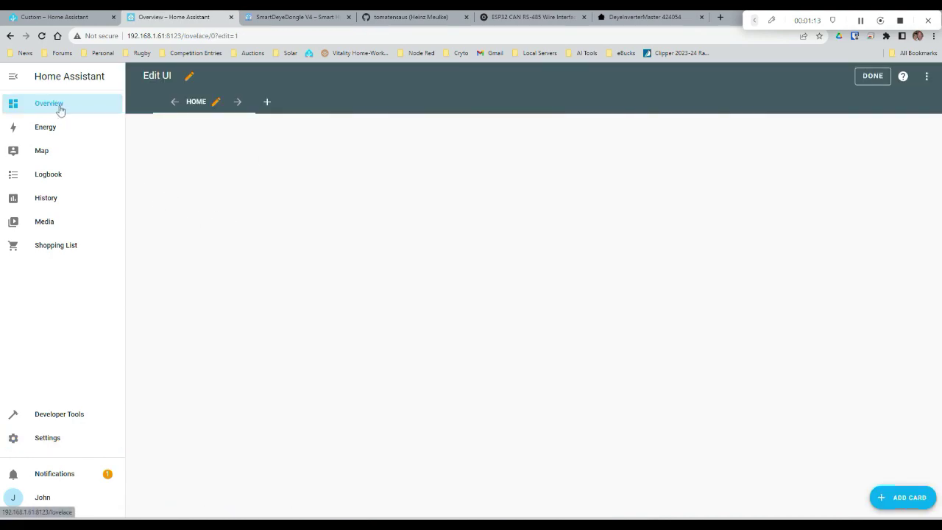
# - Add a dashboard titled Inverter from Manage dashboards, then return to Settings
pyautogui.click(927, 76)
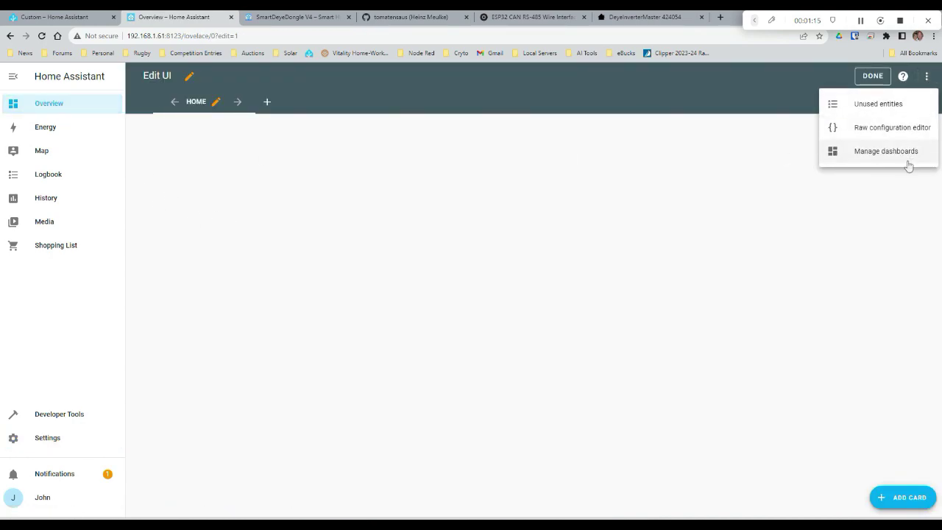
pyautogui.click(608, 213)
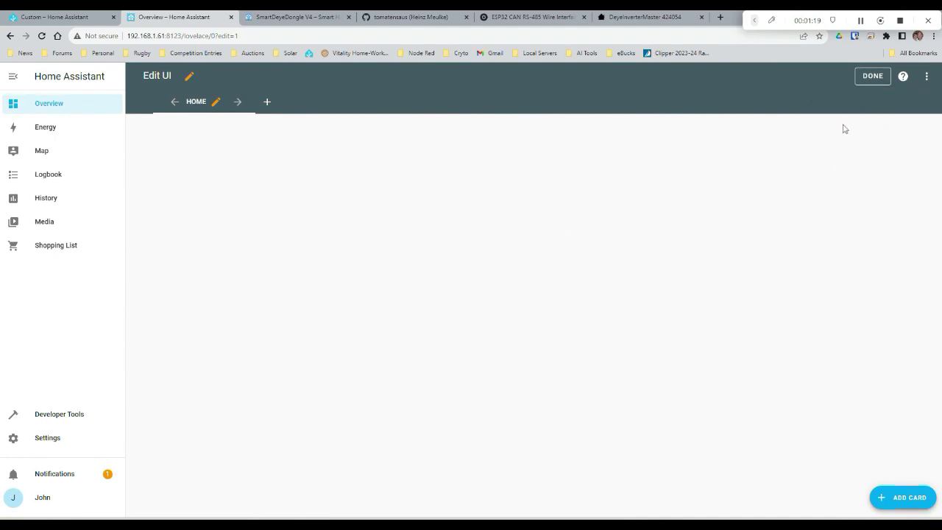
pyautogui.click(927, 76)
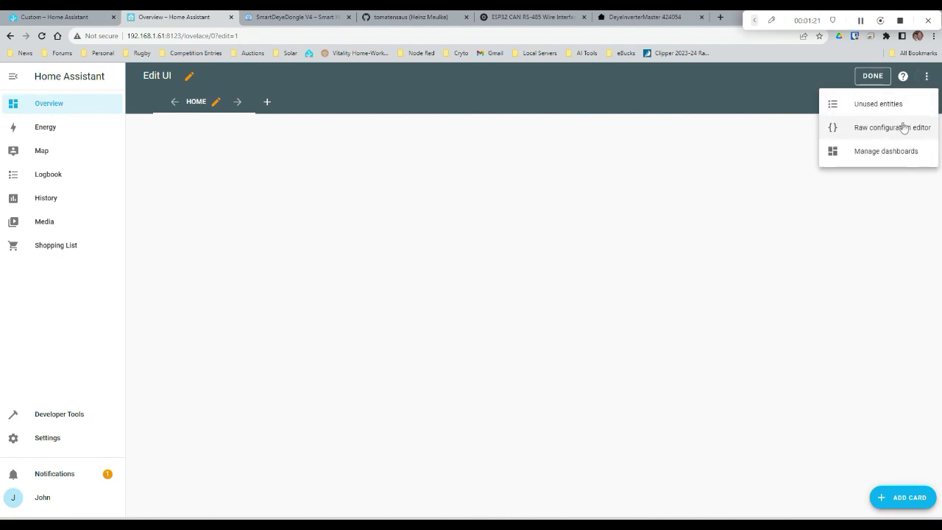
pyautogui.click(888, 152)
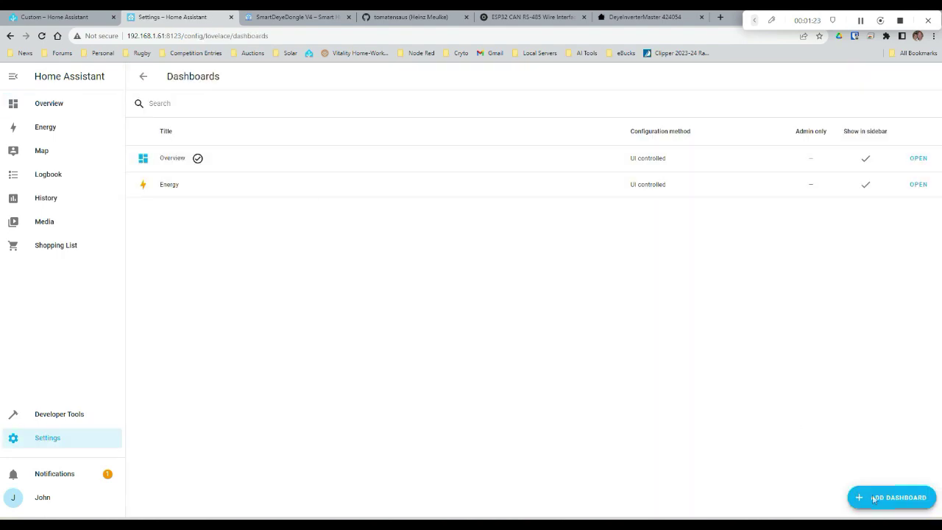
pyautogui.click(909, 498)
pyautogui.click(422, 232)
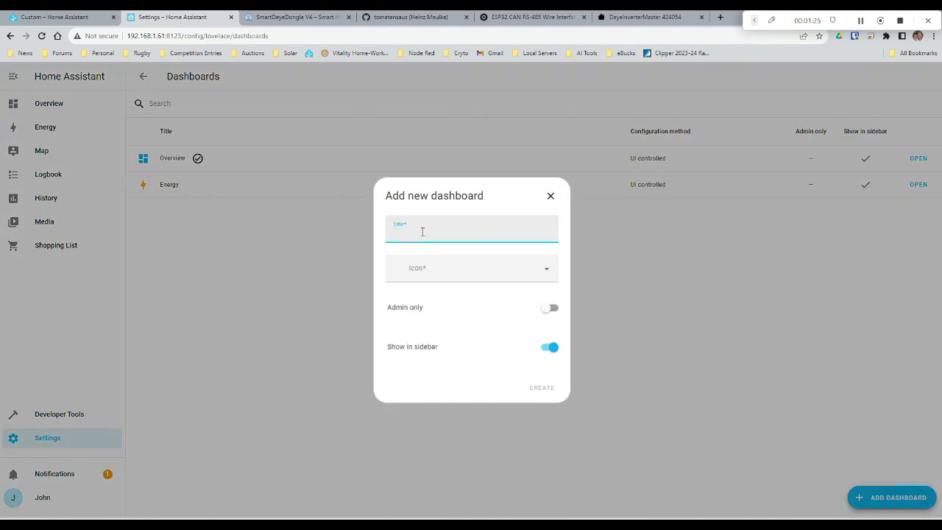
pyautogui.write('C')
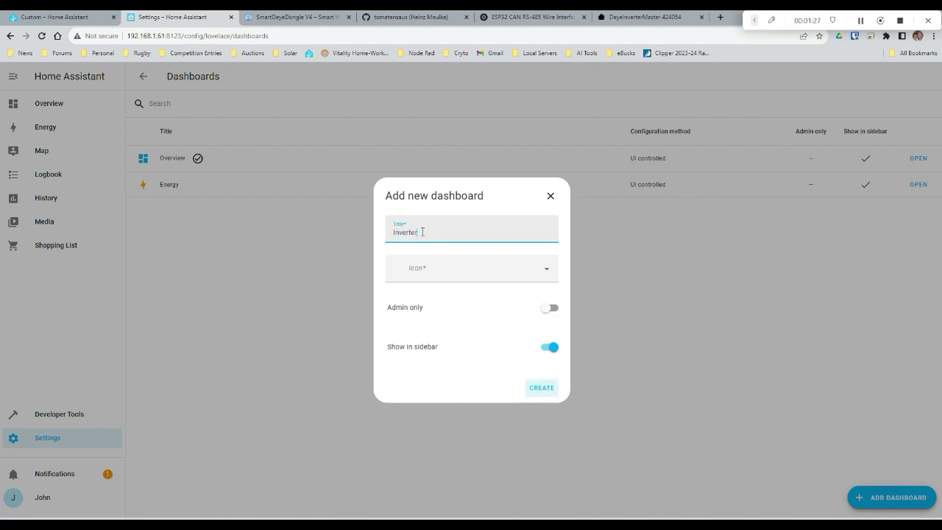
pyautogui.click(539, 389)
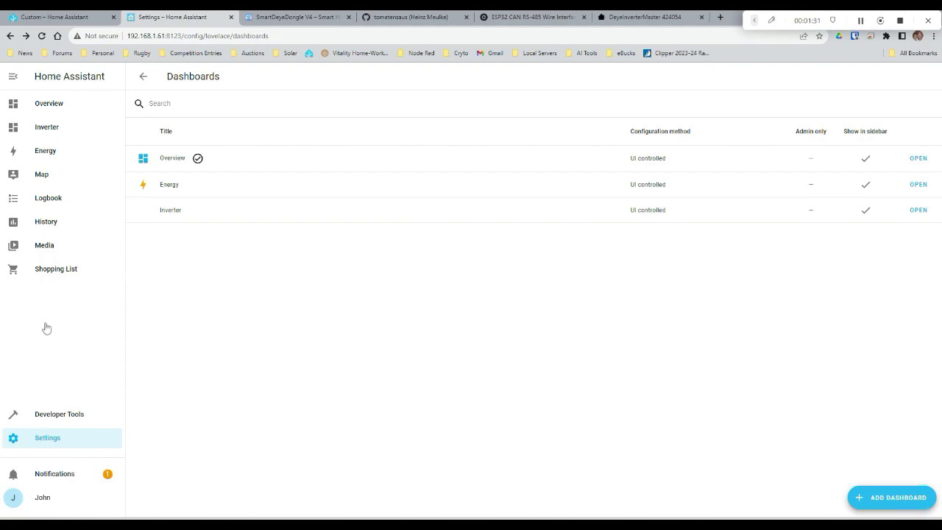
pyautogui.click(57, 439)
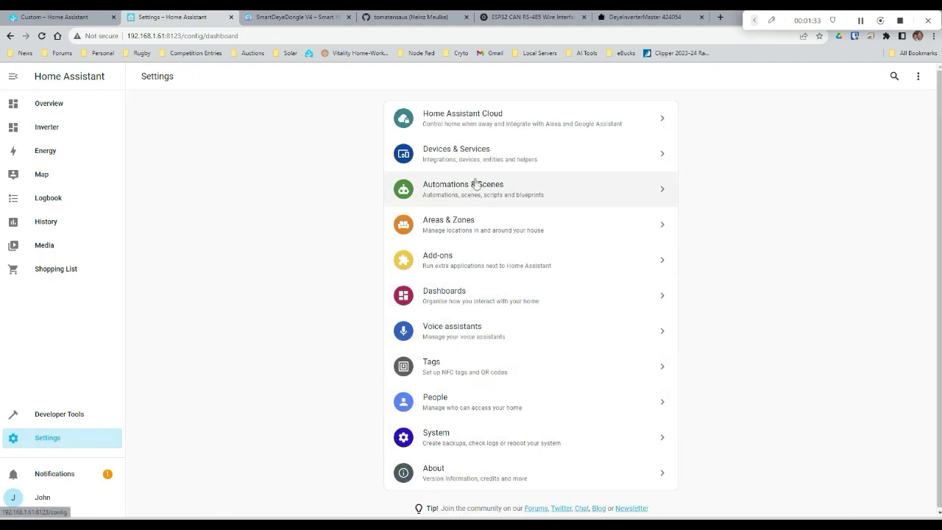
# - Open the DeyeInverterMaster 424054 device page from Devices & Services
pyautogui.click(475, 156)
pyautogui.scroll(-5, 408, 415)
pyautogui.scroll(-1, 363, 453)
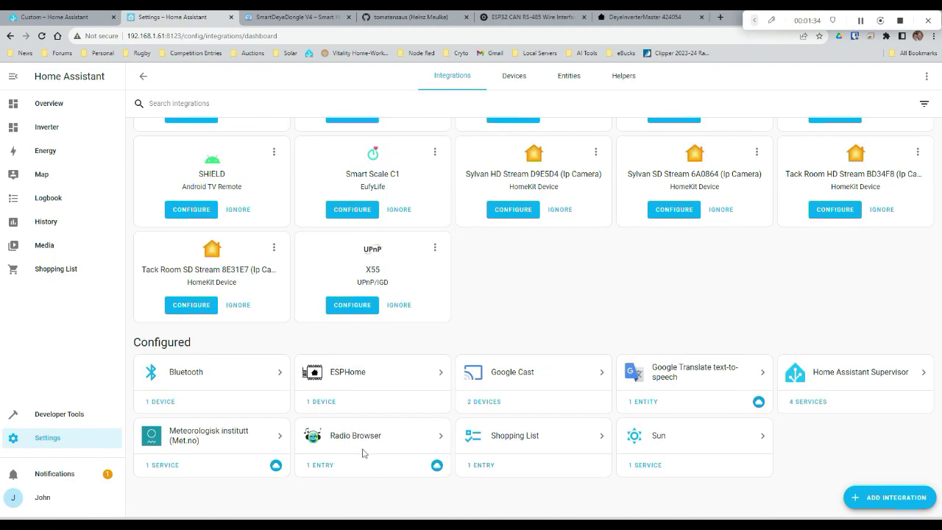
pyautogui.click(326, 402)
pyautogui.scroll(-20, 451, 377)
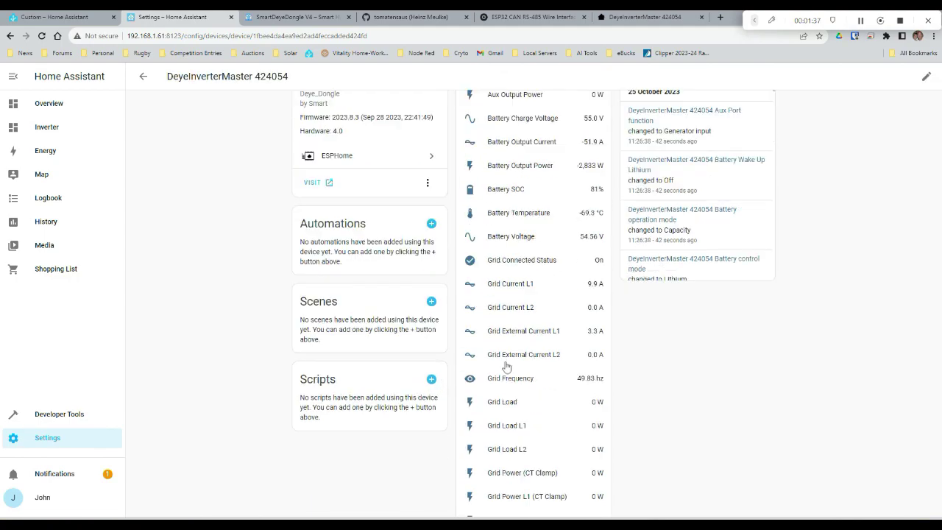
pyautogui.scroll(-5, 534, 412)
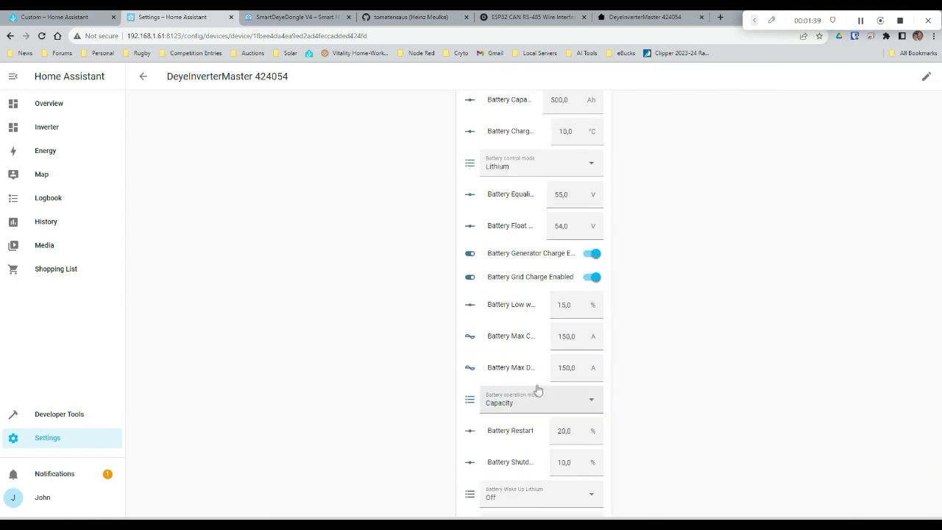
pyautogui.scroll(4, 538, 389)
# - Add the device's suggested sensor card to the Inverter dashboard
pyautogui.click(508, 268)
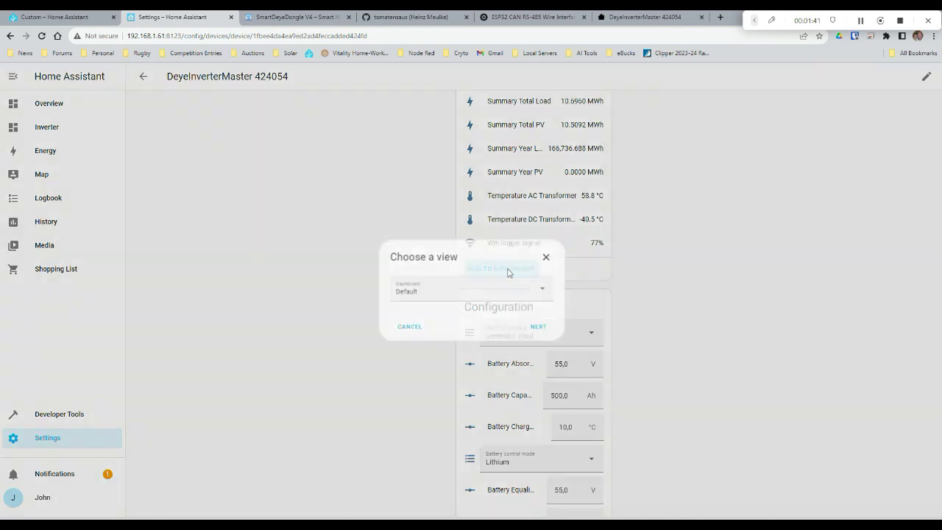
pyautogui.click(467, 292)
pyautogui.click(406, 341)
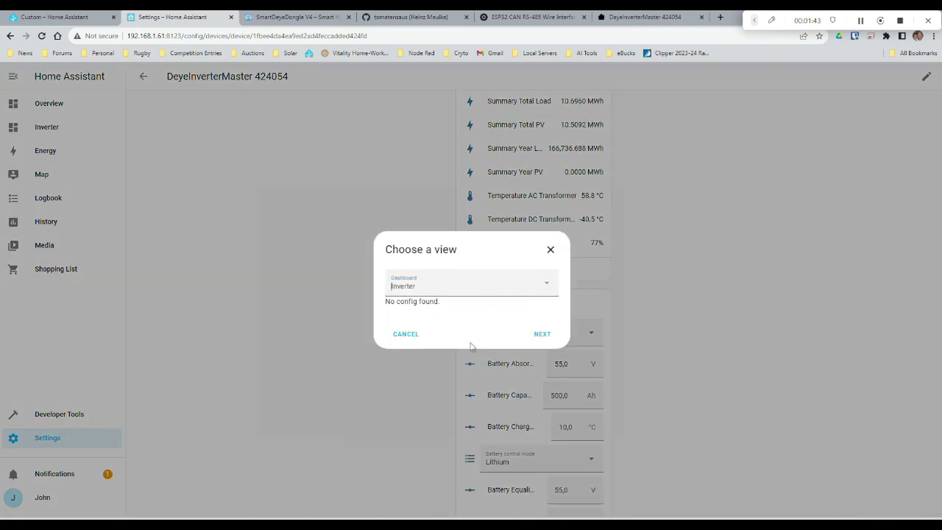
pyautogui.click(543, 335)
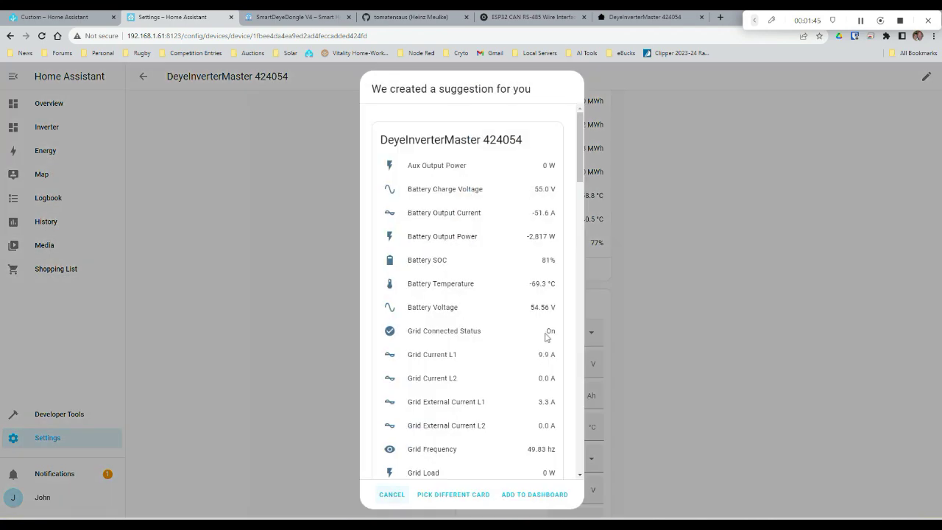
pyautogui.click(547, 497)
pyautogui.click(391, 495)
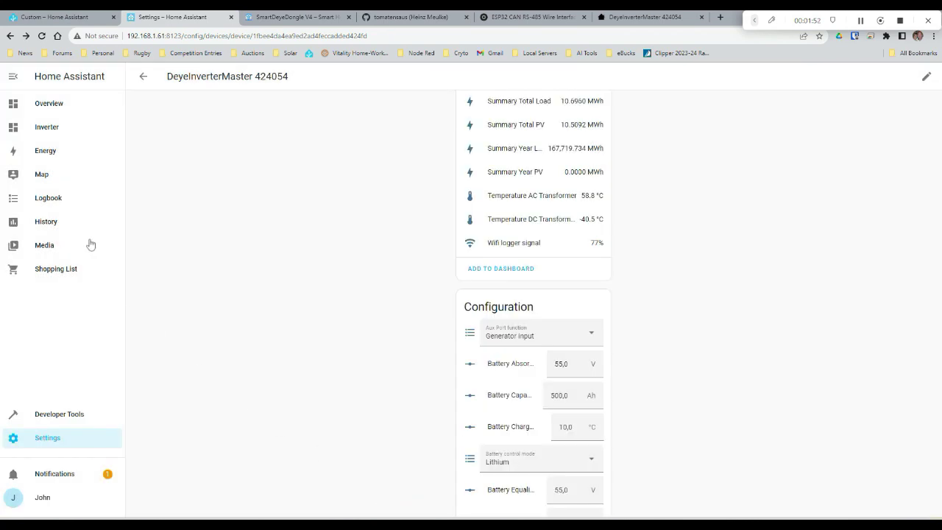
# - Take control of the Inverter dashboard with 'Start with an empty dashboard' enabled, then go to Settings
pyautogui.click(47, 127)
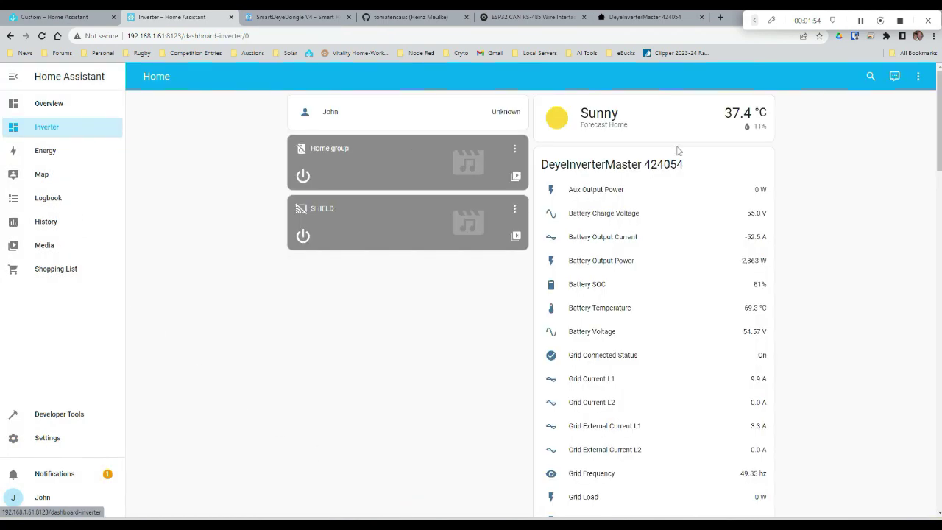
pyautogui.click(918, 76)
pyautogui.click(894, 111)
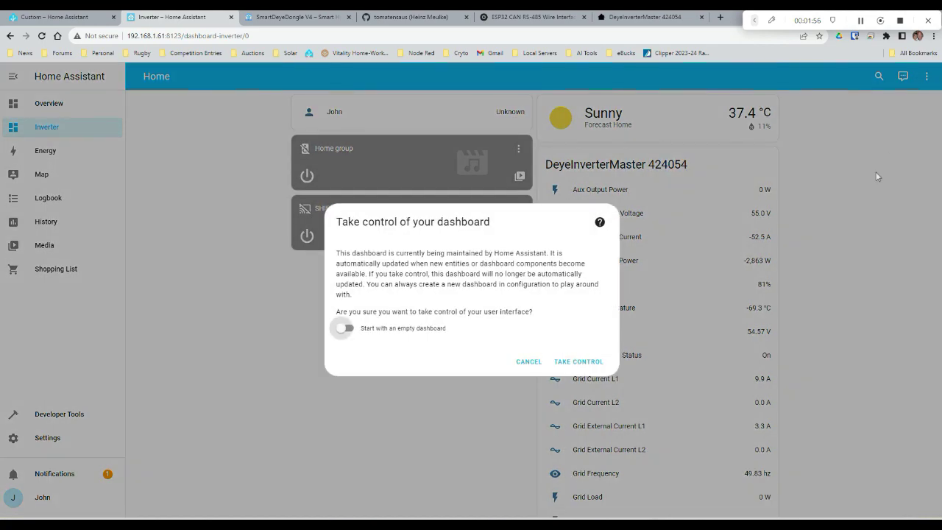
pyautogui.click(383, 331)
pyautogui.click(580, 363)
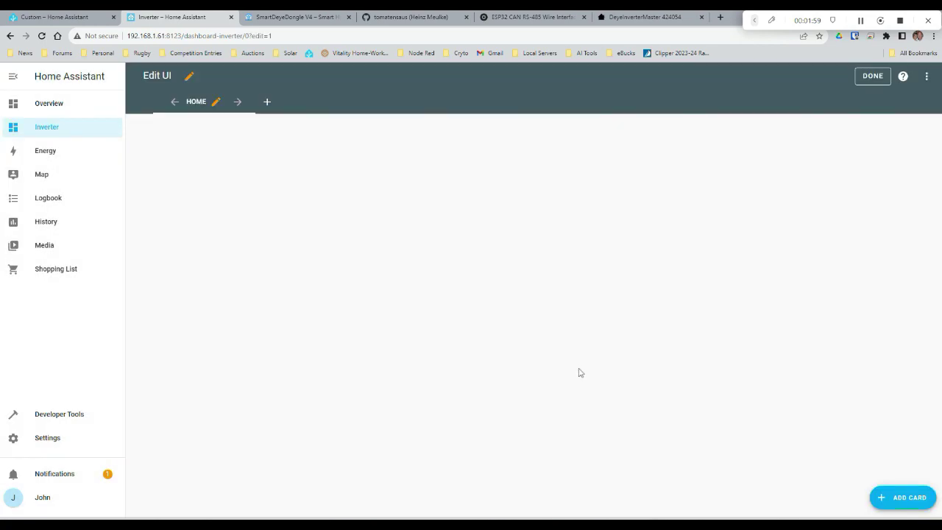
pyautogui.click(48, 438)
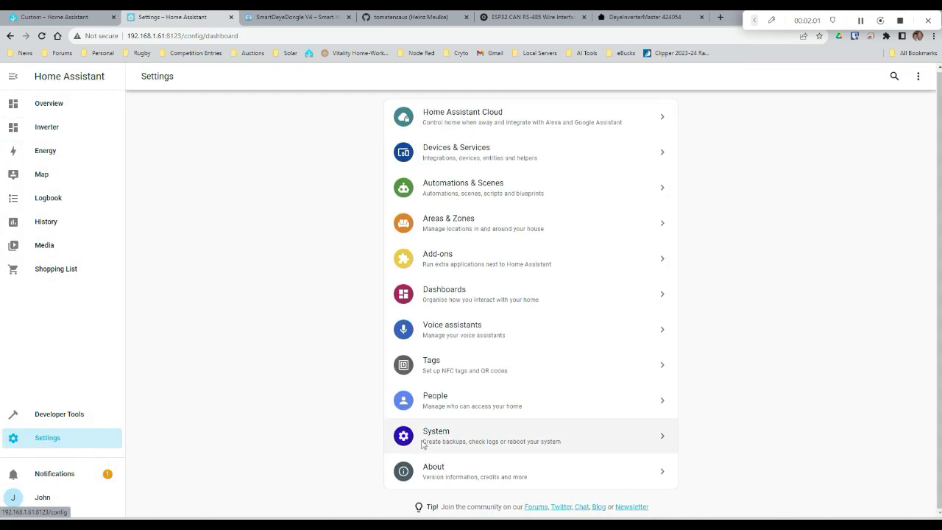
# - Go to the ESPHome DeyeInverterMaster 424054 device page through Devices & Services
pyautogui.click(458, 154)
pyautogui.scroll(-3, 398, 497)
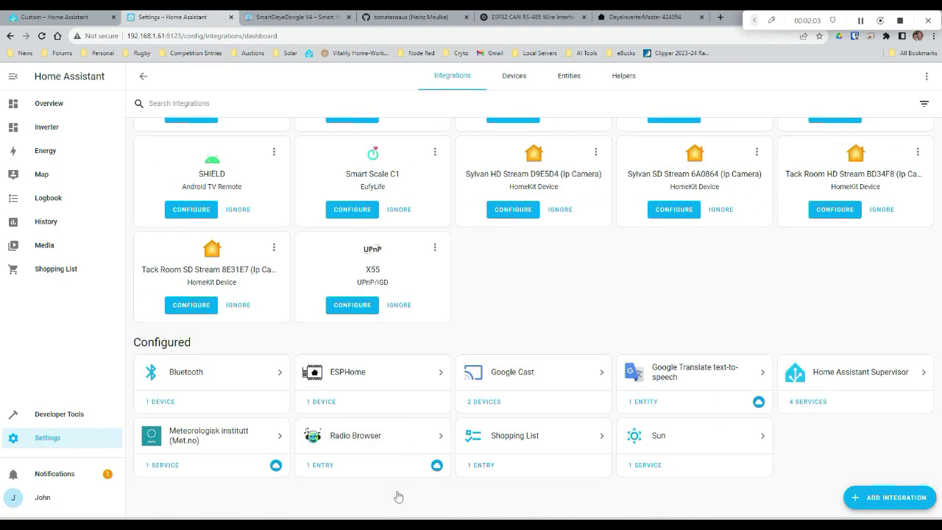
pyautogui.click(354, 385)
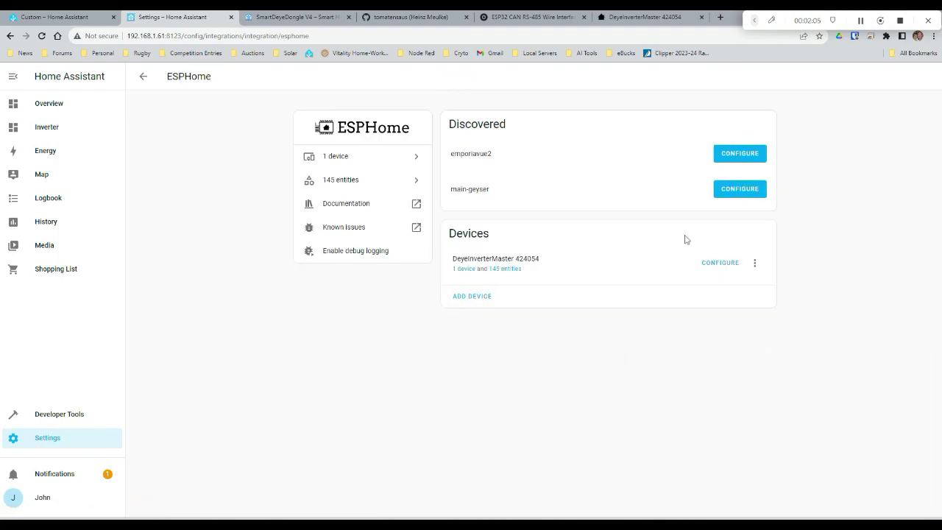
pyautogui.click(465, 269)
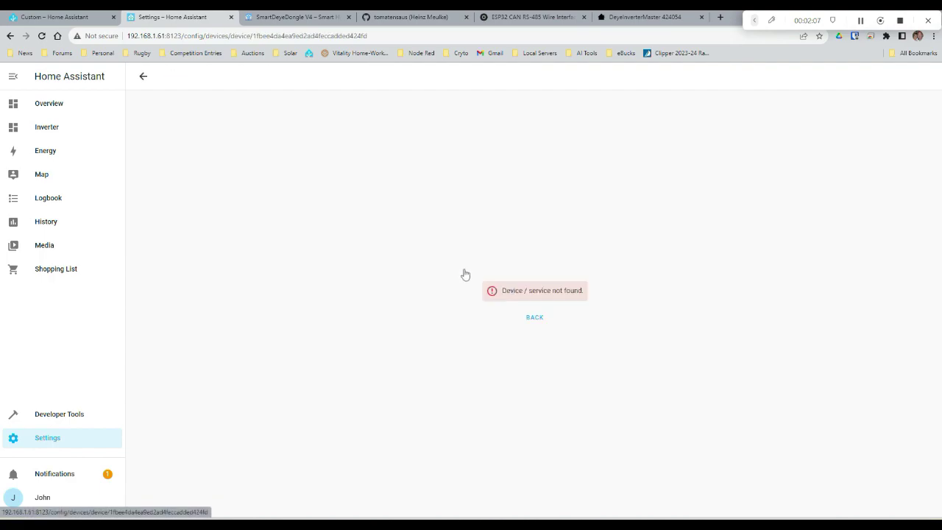
pyautogui.scroll(-5, 528, 388)
pyautogui.scroll(-20, 529, 389)
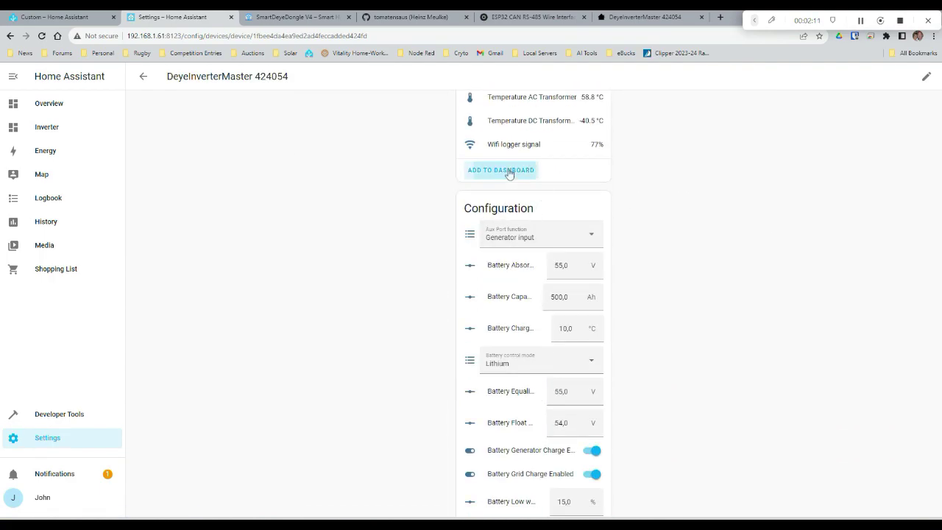
# - Add the suggested sensor card to the Inverter dashboard
pyautogui.click(509, 171)
pyautogui.click(442, 297)
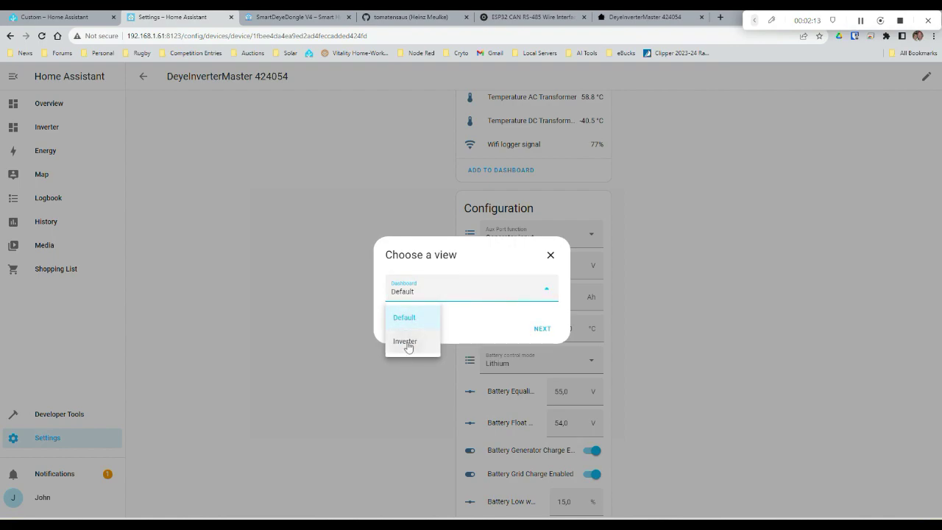
pyautogui.click(409, 340)
pyautogui.click(543, 329)
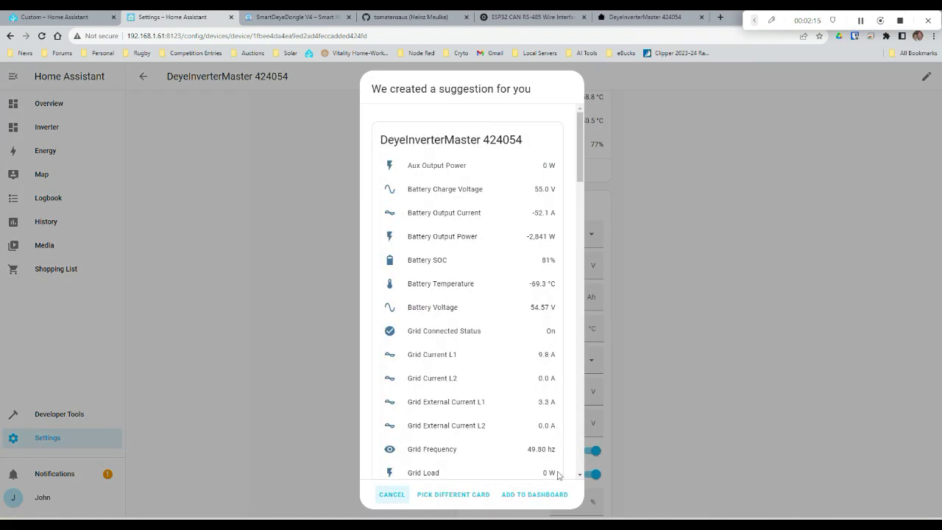
pyautogui.click(549, 494)
# - Add the suggested configuration card to the Inverter dashboard
pyautogui.scroll(-10, 659, 456)
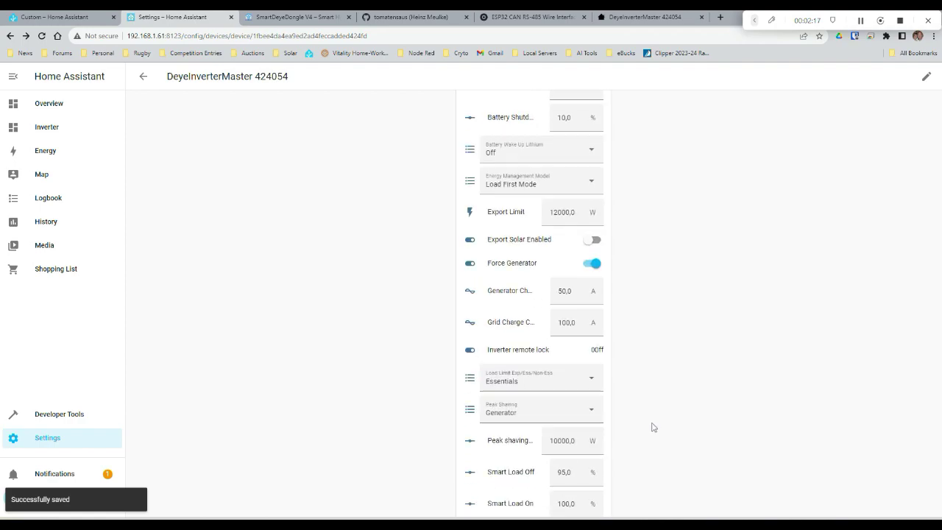
pyautogui.scroll(-10, 651, 427)
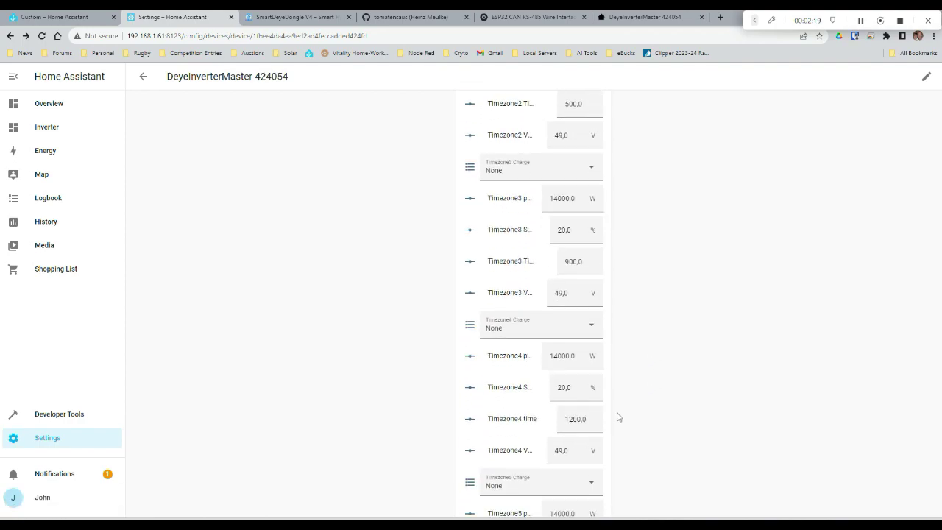
pyautogui.scroll(-7, 618, 418)
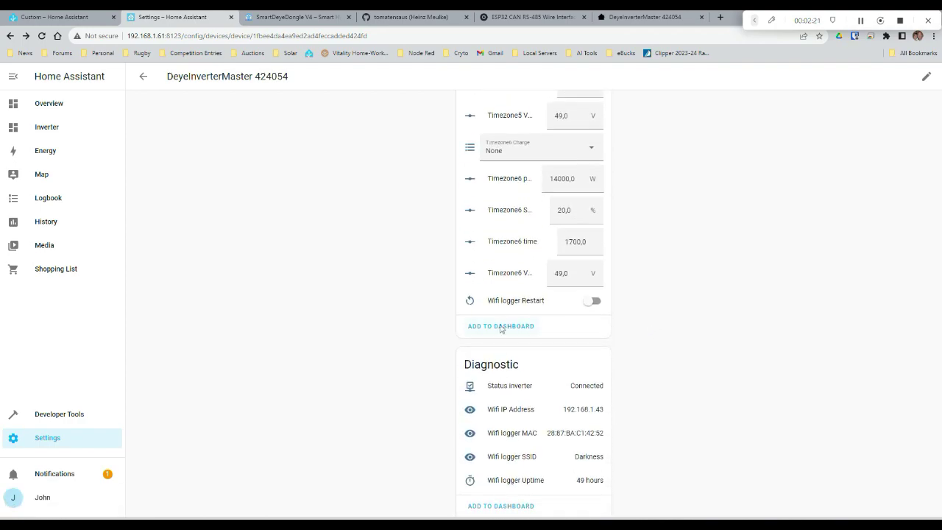
pyautogui.click(501, 327)
pyautogui.click(480, 296)
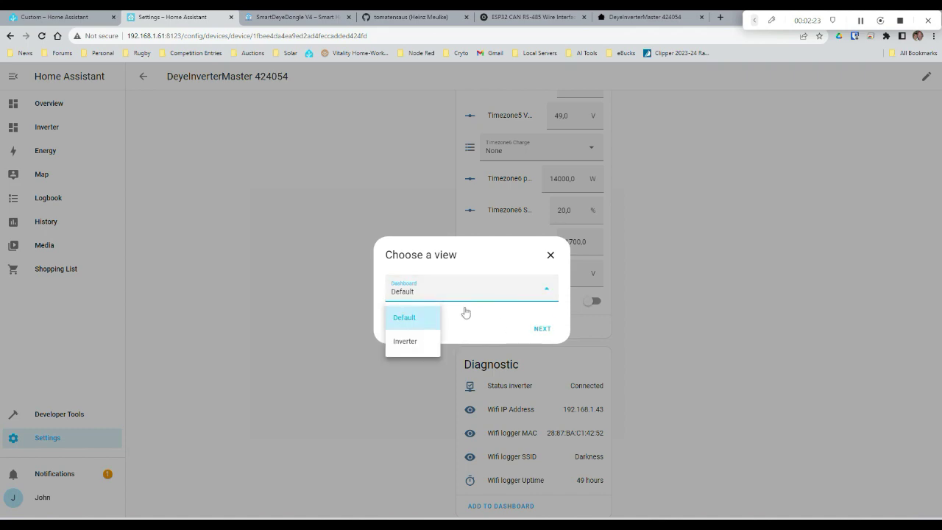
pyautogui.click(417, 338)
pyautogui.click(542, 330)
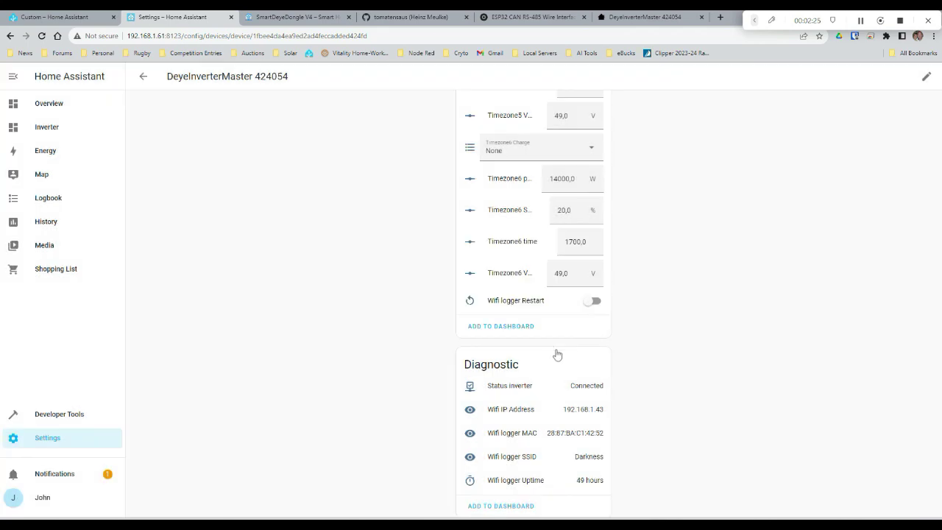
pyautogui.click(542, 497)
# - Add the diagnostic card to the Inverter dashboard, then select 424054 in the device title
pyautogui.scroll(-1, 626, 441)
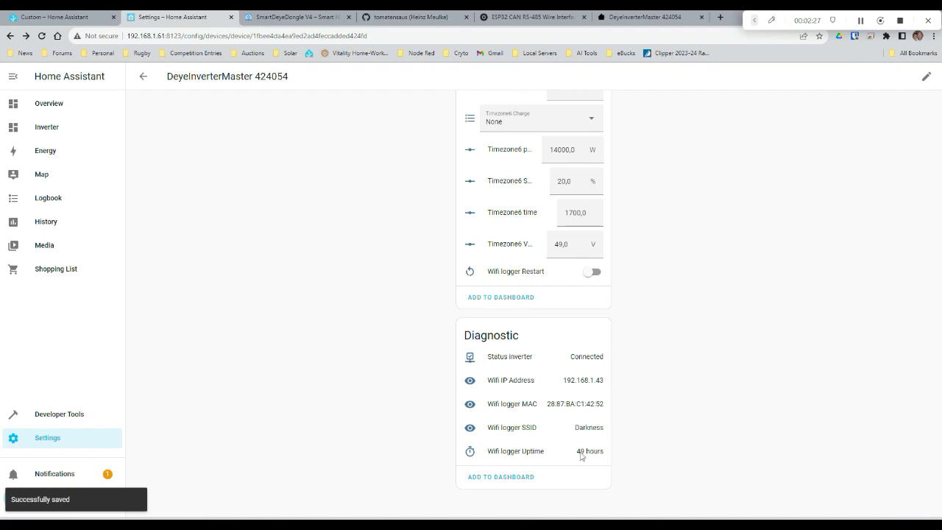
pyautogui.click(515, 478)
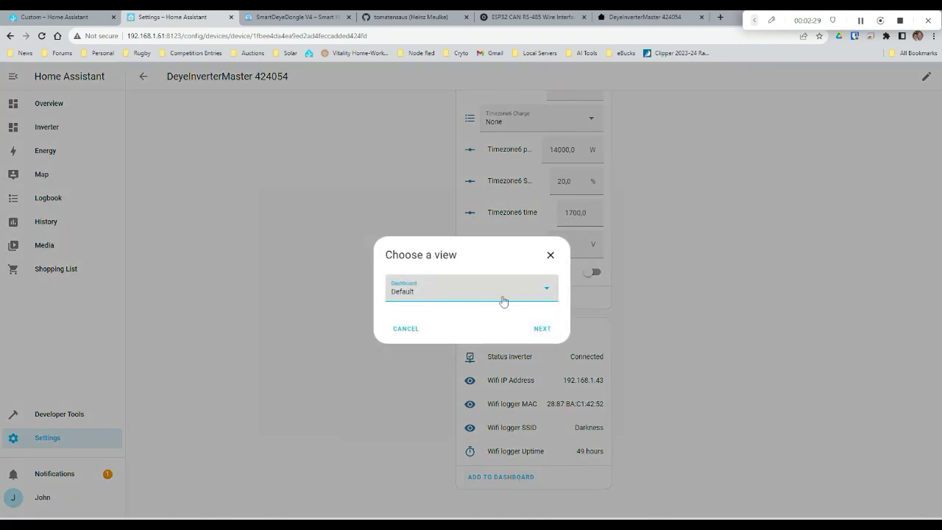
pyautogui.click(504, 300)
pyautogui.click(410, 339)
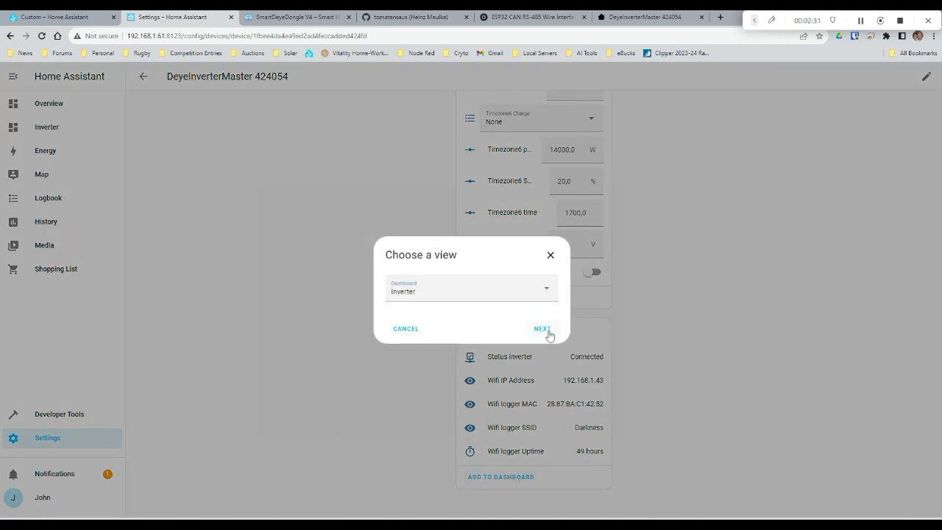
pyautogui.click(543, 329)
pyautogui.click(542, 404)
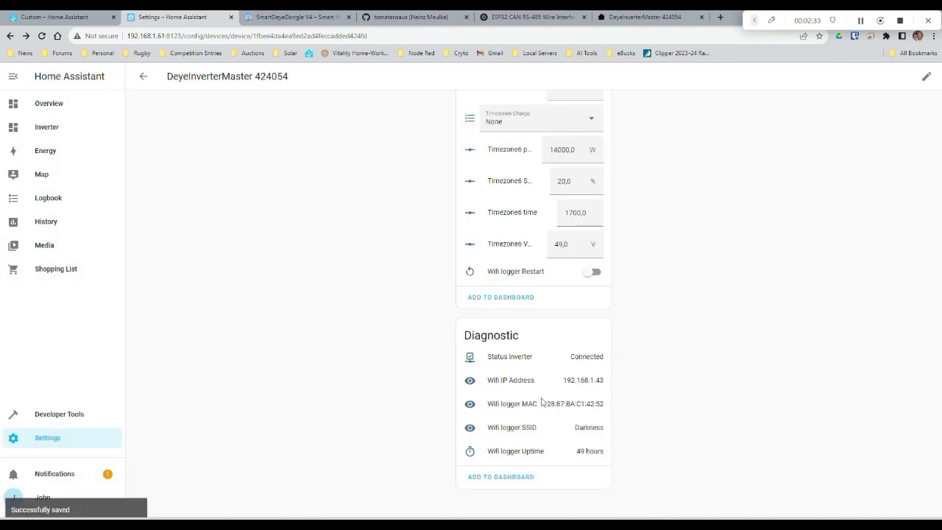
pyautogui.moveTo(298, 86); pyautogui.dragTo(255, 81)
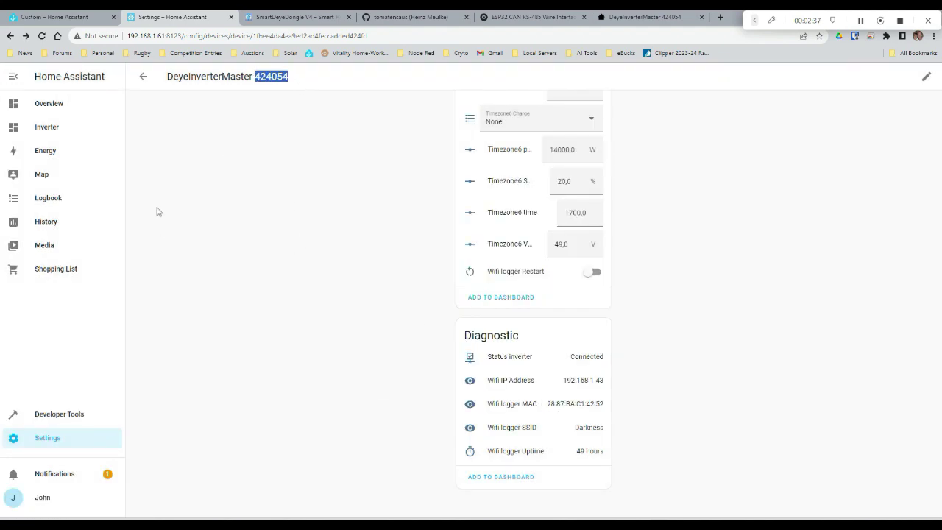
# - Go back and look over the populated Inverter dashboard
pyautogui.click(144, 76)
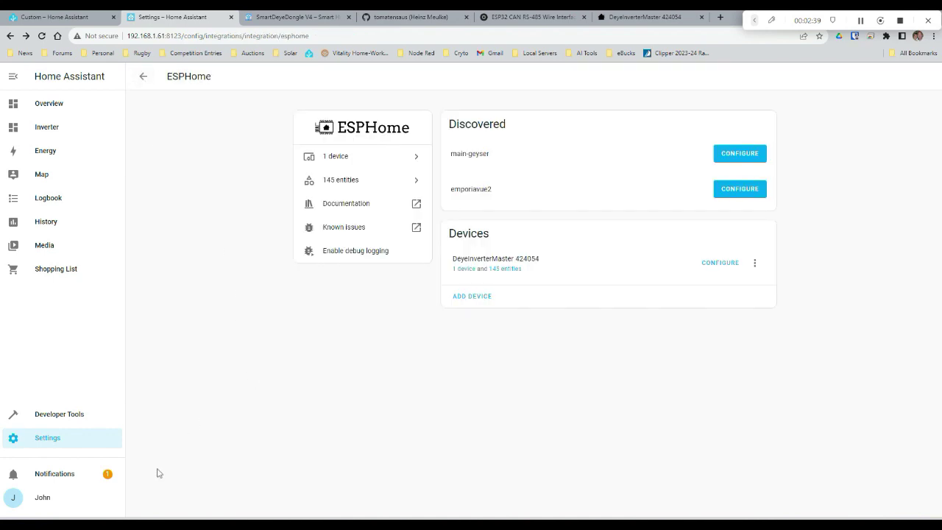
pyautogui.click(42, 445)
pyautogui.click(49, 128)
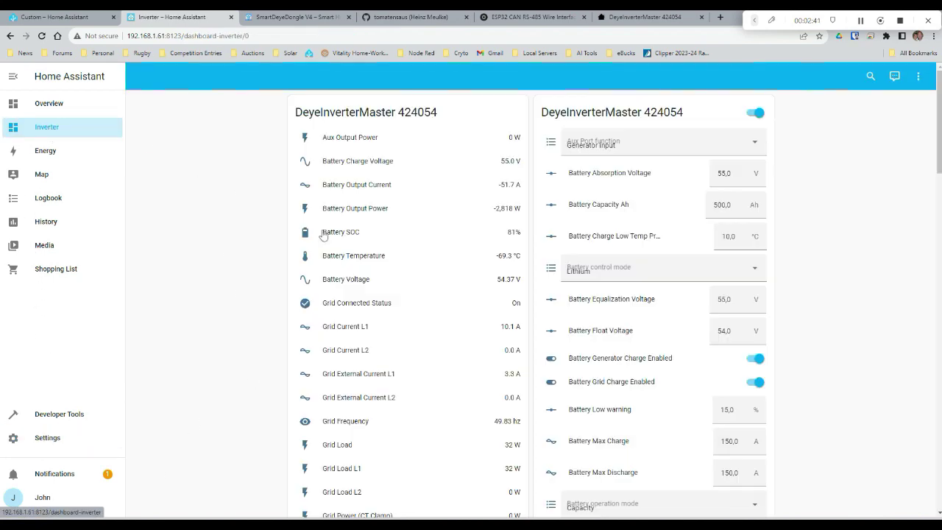
pyautogui.scroll(-10, 307, 337)
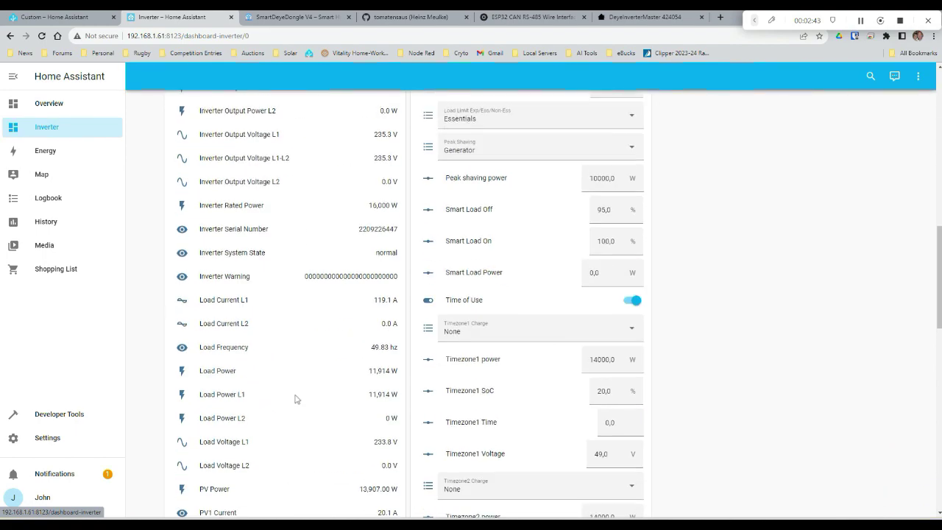
pyautogui.scroll(10, 297, 398)
# - Check the Aux Output Power entity ID in its settings, then switch to the GitHub profile
pyautogui.click(223, 139)
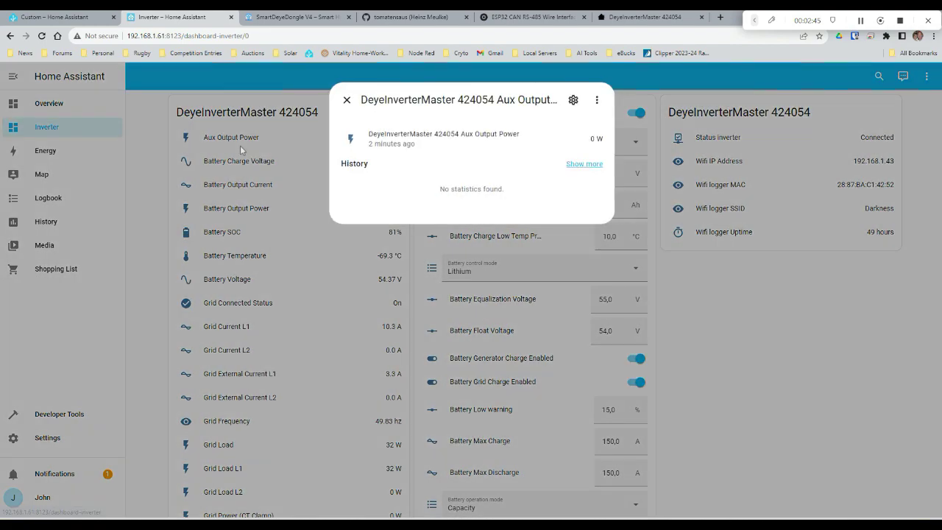
pyautogui.click(572, 99)
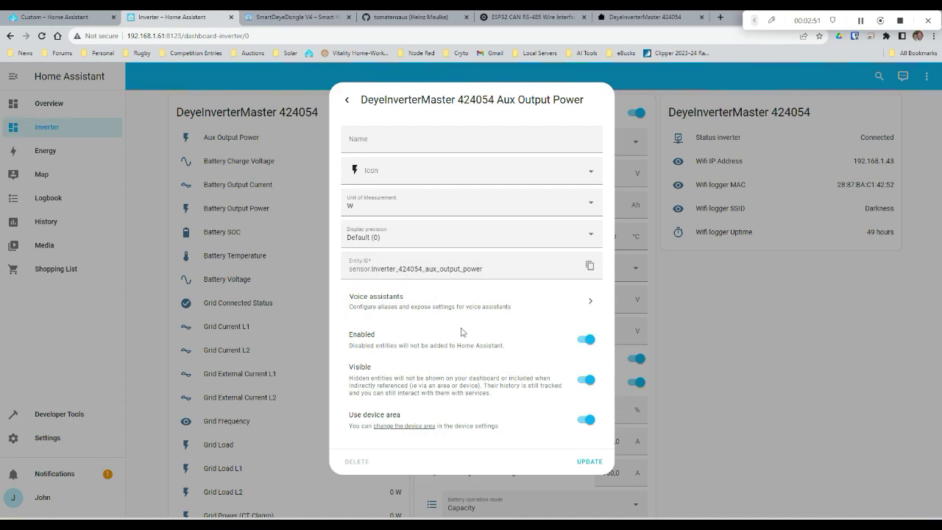
pyautogui.click(423, 269)
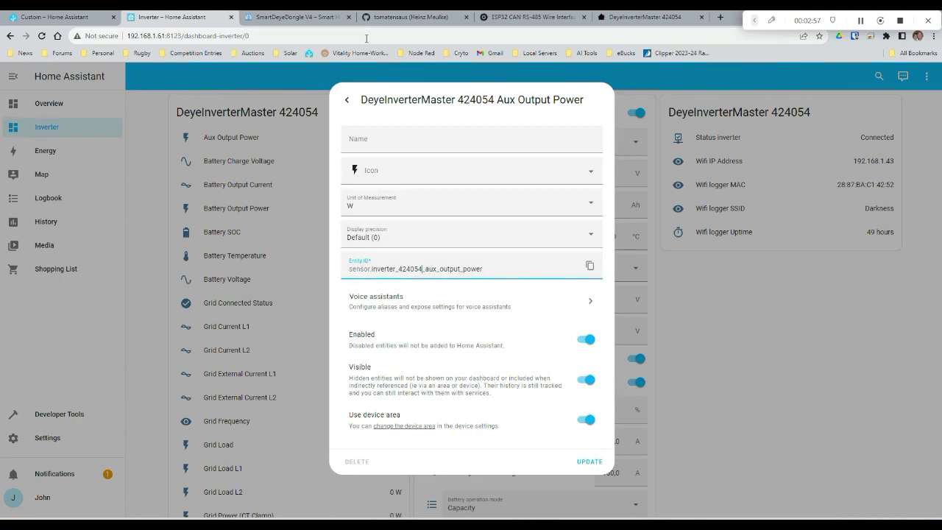
pyautogui.click(412, 16)
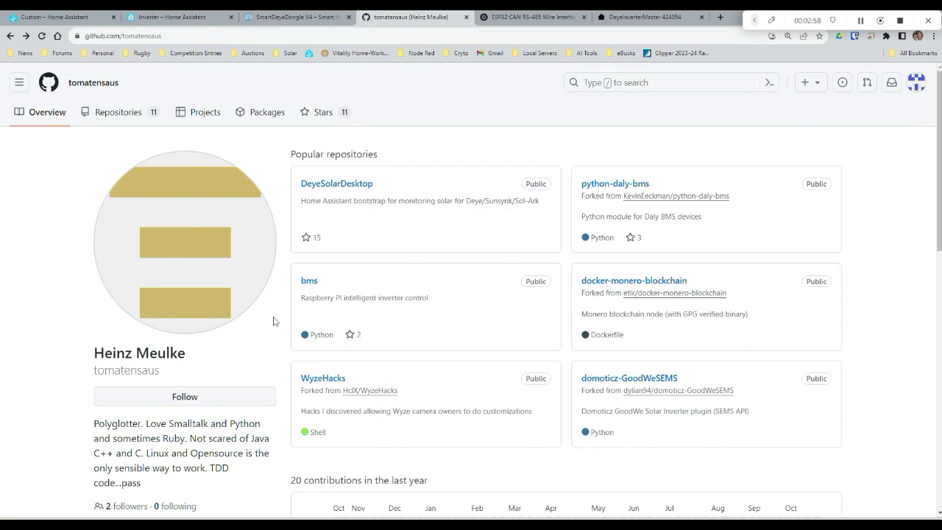
# - Read the DeyeSolarDesktop README screenshots down to steps 3 and 4, then return to Home Assistant
pyautogui.click(337, 184)
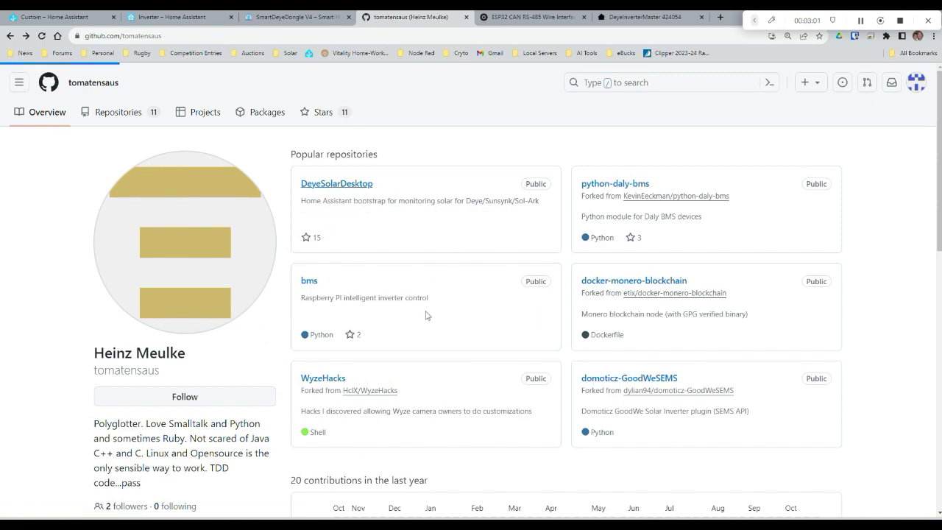
pyautogui.scroll(-8, 403, 332)
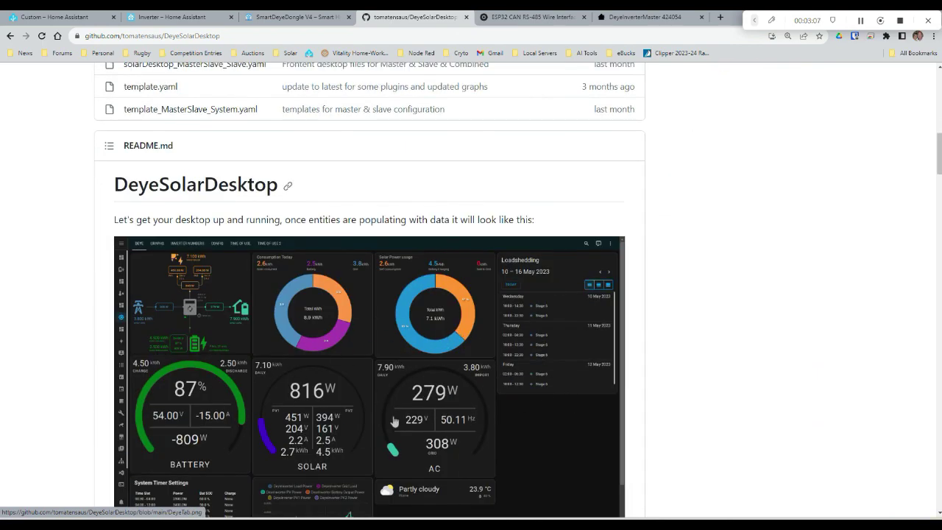
pyautogui.scroll(-15, 398, 427)
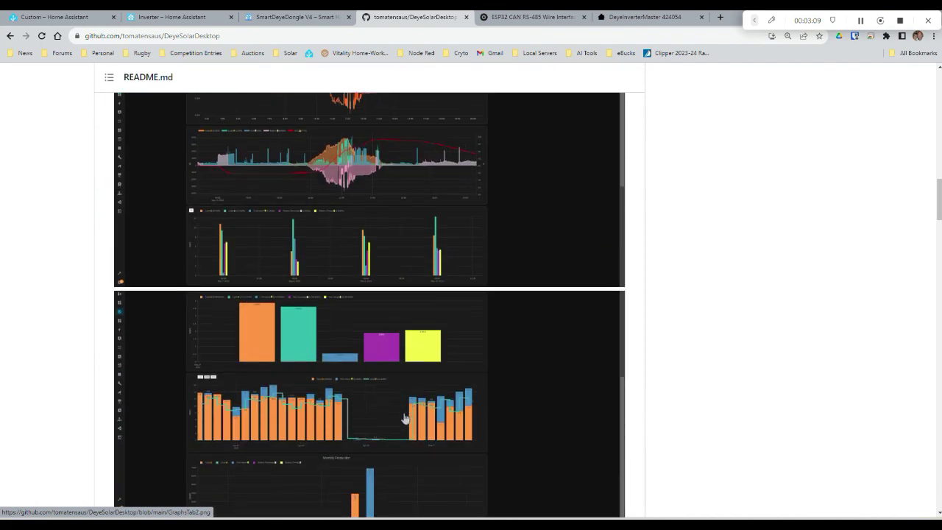
pyautogui.scroll(-5, 410, 427)
pyautogui.scroll(8, 412, 351)
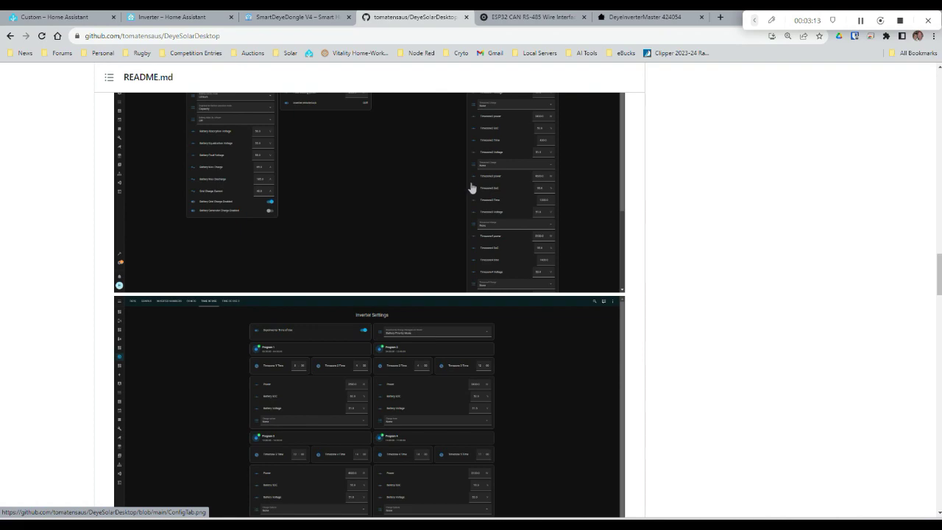
pyautogui.scroll(-10, 448, 330)
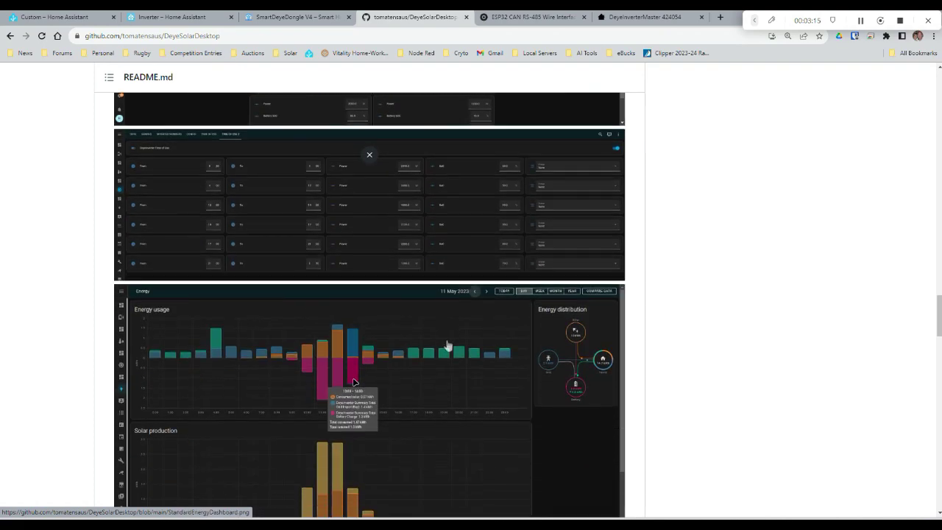
pyautogui.scroll(-10, 458, 357)
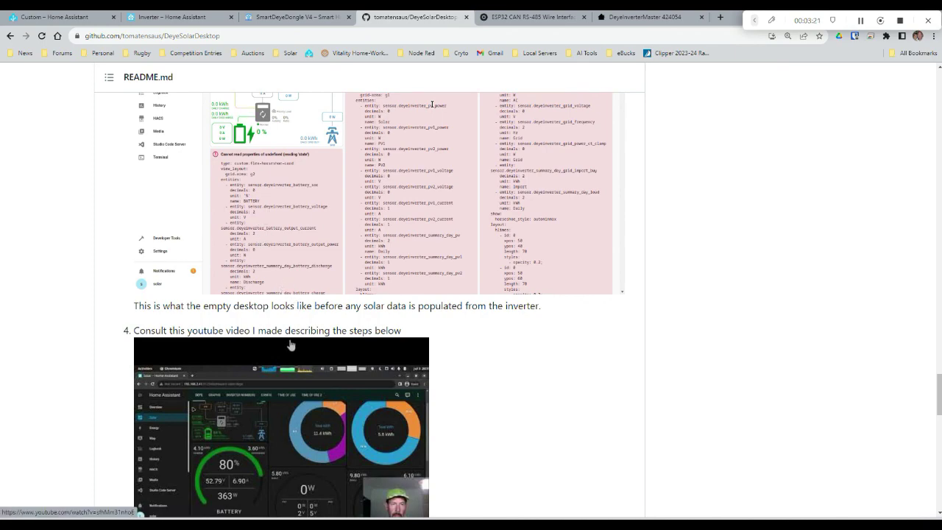
pyautogui.scroll(1, 378, 331)
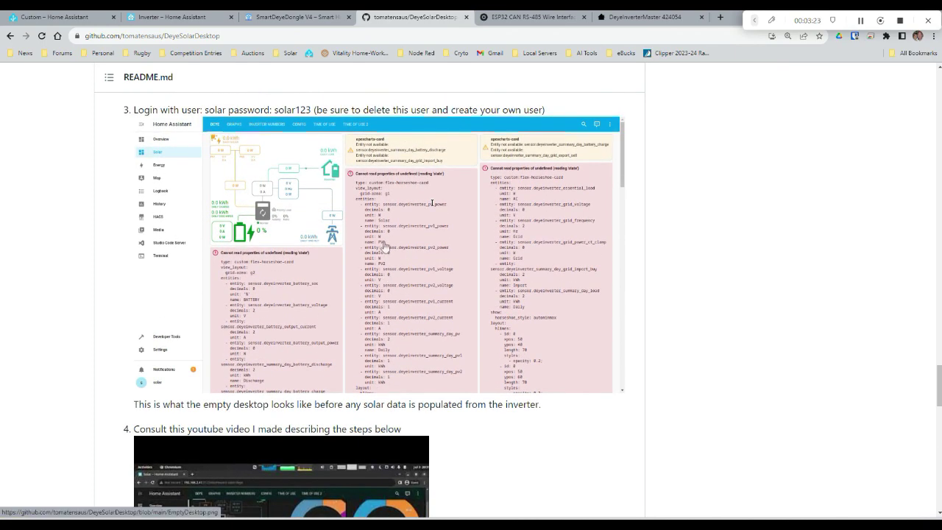
pyautogui.click(170, 17)
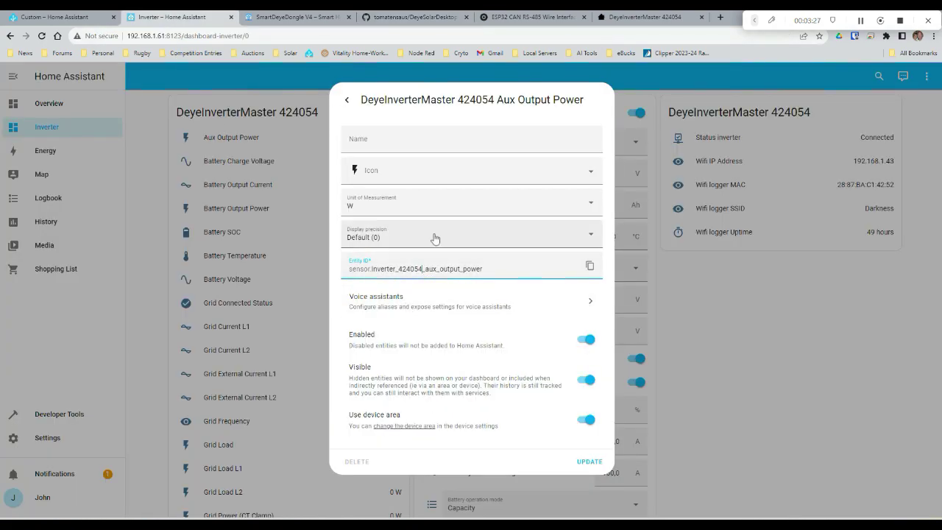
# - Delete '_424054' so the entity ID reads sensor.inverter_aux_output_power, and update it
pyautogui.press('BackSpace')
pyautogui.press('BackSpace')
pyautogui.press('BackSpace')
pyautogui.press('BackSpace')
pyautogui.press('BackSpace')
pyautogui.press('BackSpace')
pyautogui.press('BackSpace')
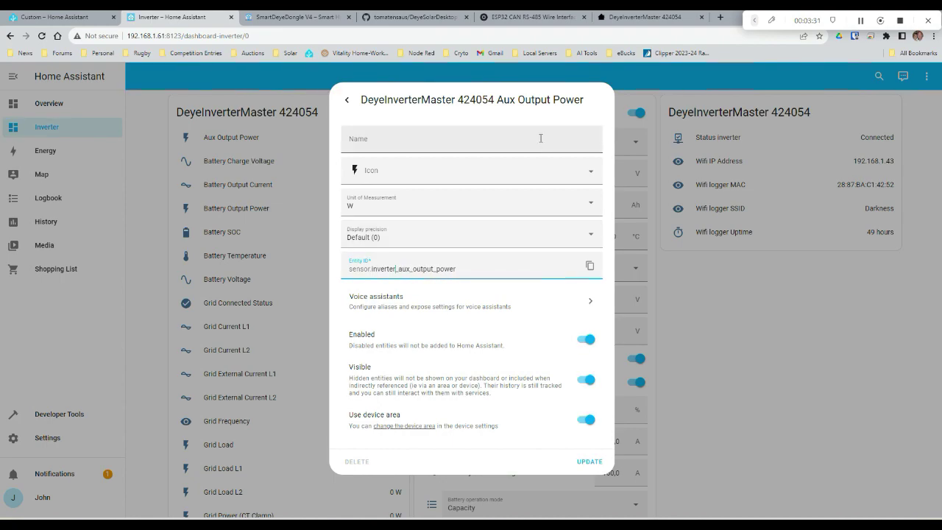
pyautogui.click(588, 461)
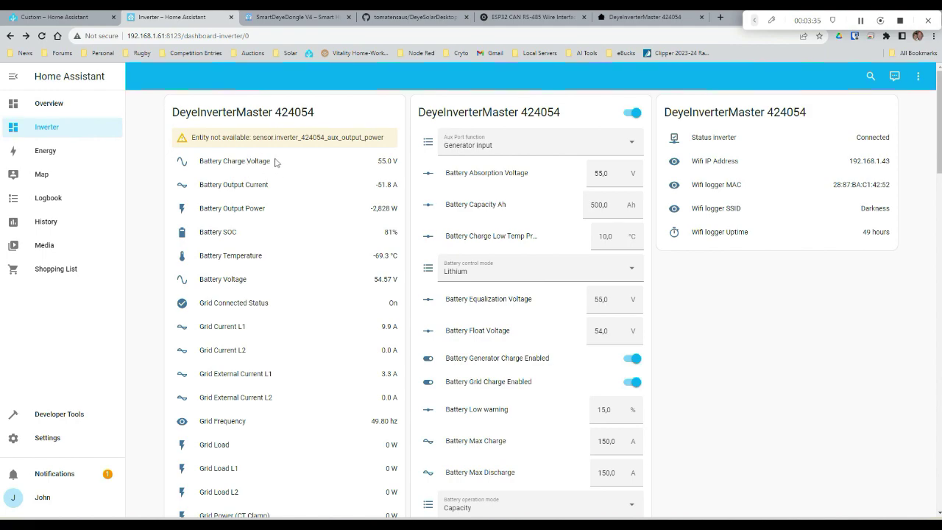
# - Return to the DeyeInverterMaster device page via Settings, Devices & Services and ESPHome
pyautogui.click(45, 441)
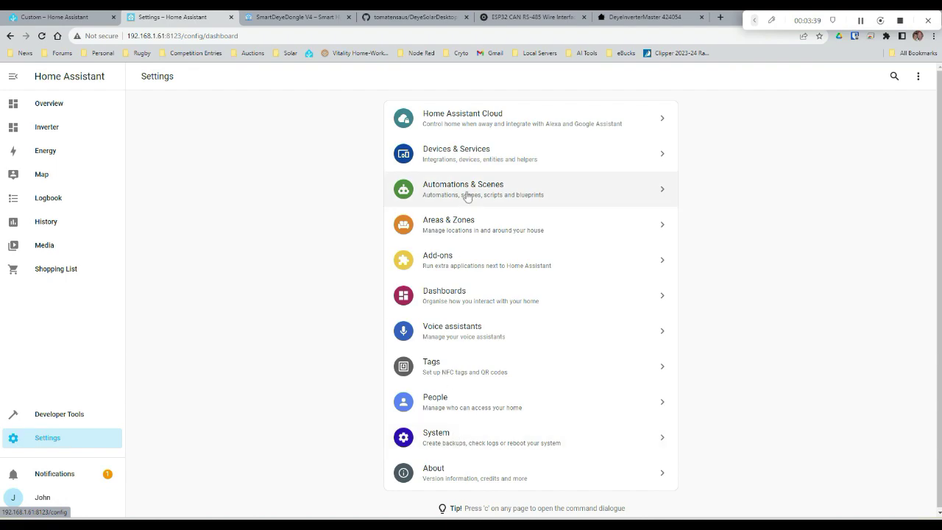
pyautogui.click(452, 154)
pyautogui.scroll(-3, 374, 433)
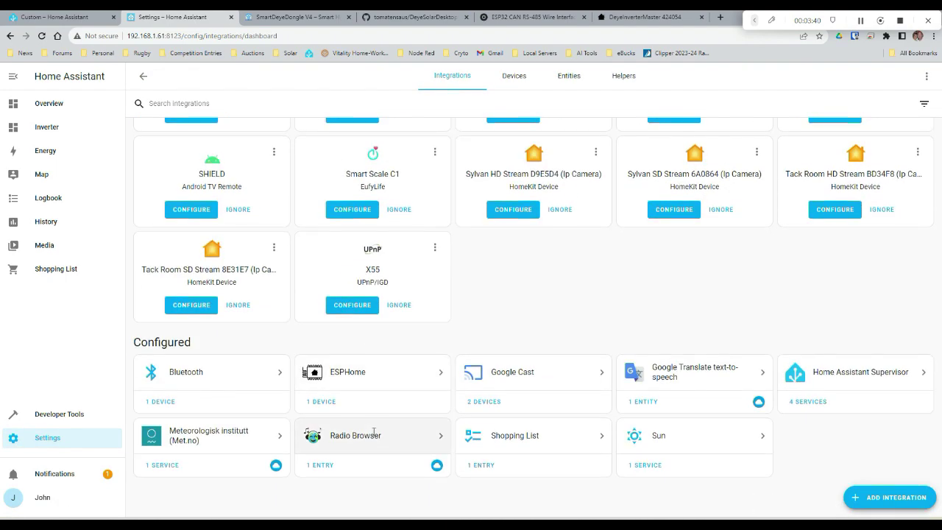
pyautogui.click(346, 381)
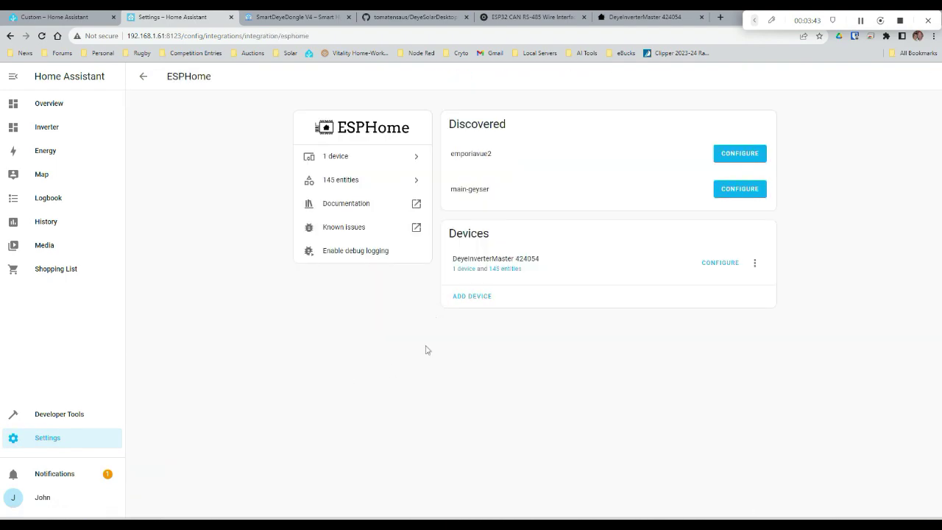
pyautogui.click(465, 270)
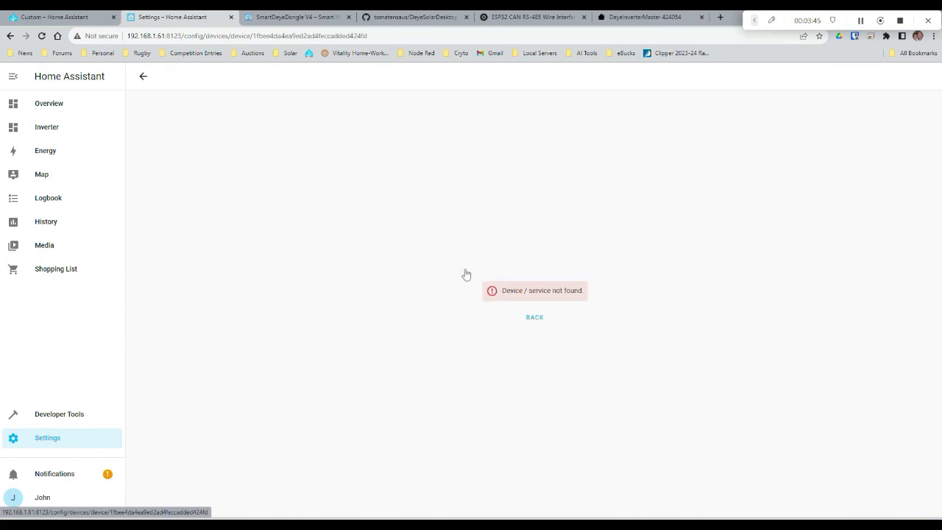
pyautogui.click(516, 174)
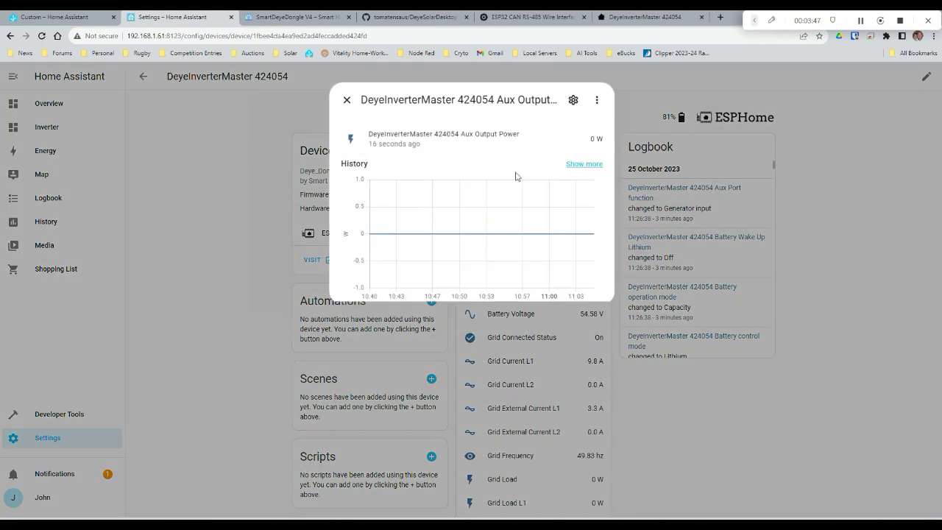
pyautogui.click(569, 100)
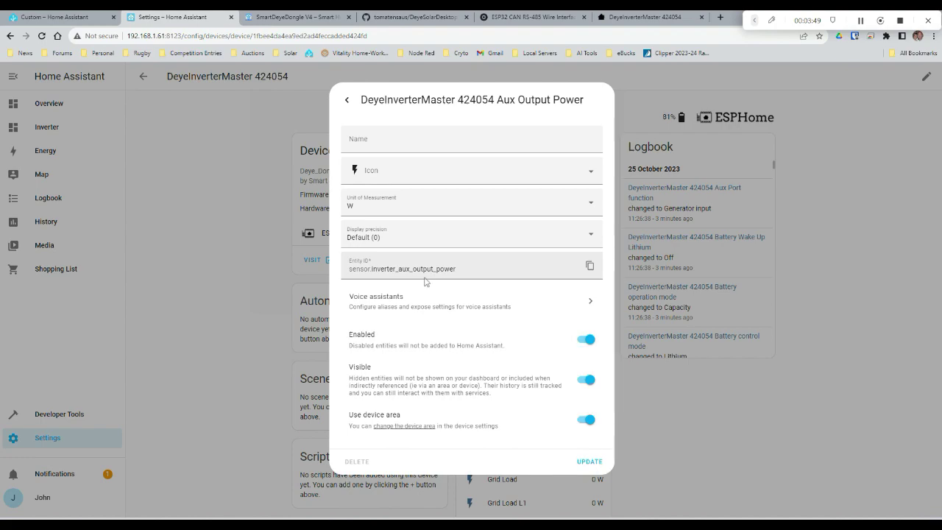
pyautogui.click(347, 99)
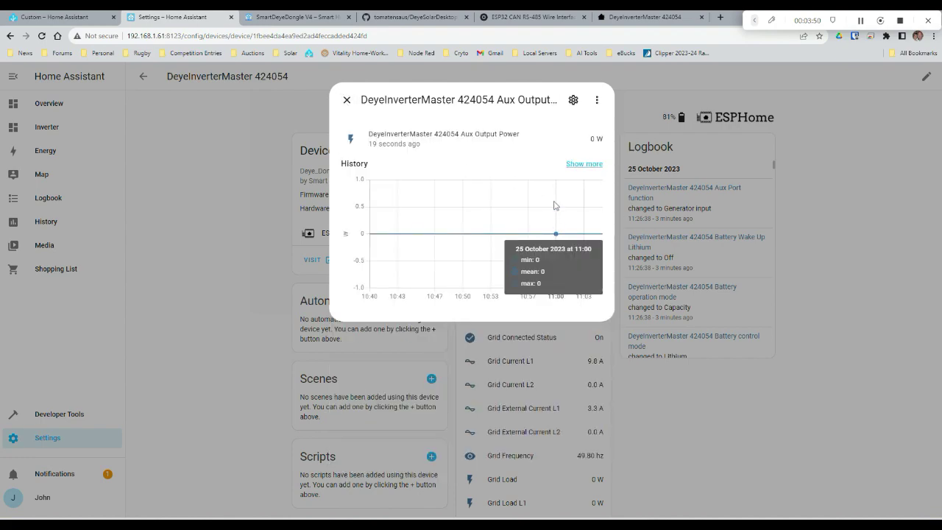
pyautogui.click(347, 99)
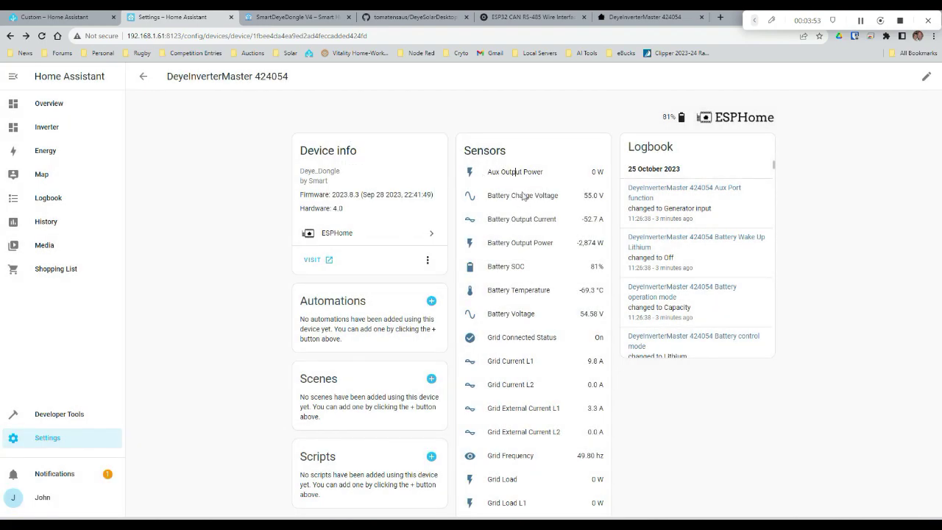
# - Rename Battery Charge Voltage's entity ID to sensor.inverter_battery_charge_voltage and go back
pyautogui.click(523, 195)
pyautogui.click(569, 100)
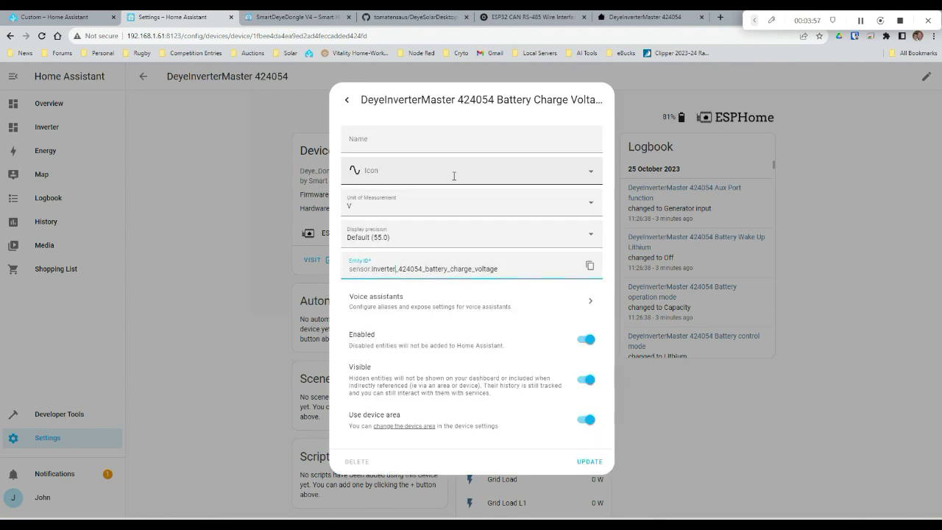
pyautogui.press('Delete')
pyautogui.press('Delete')
pyautogui.press('Delete')
pyautogui.press('Delete')
pyautogui.press('Delete')
pyautogui.press('Delete')
pyautogui.press('Delete')
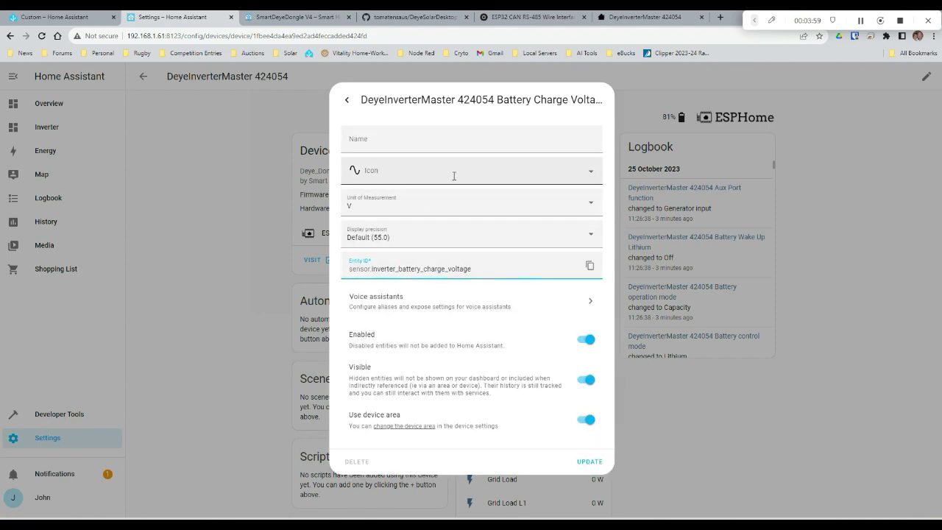
pyautogui.click(600, 471)
pyautogui.scroll(-5, 534, 294)
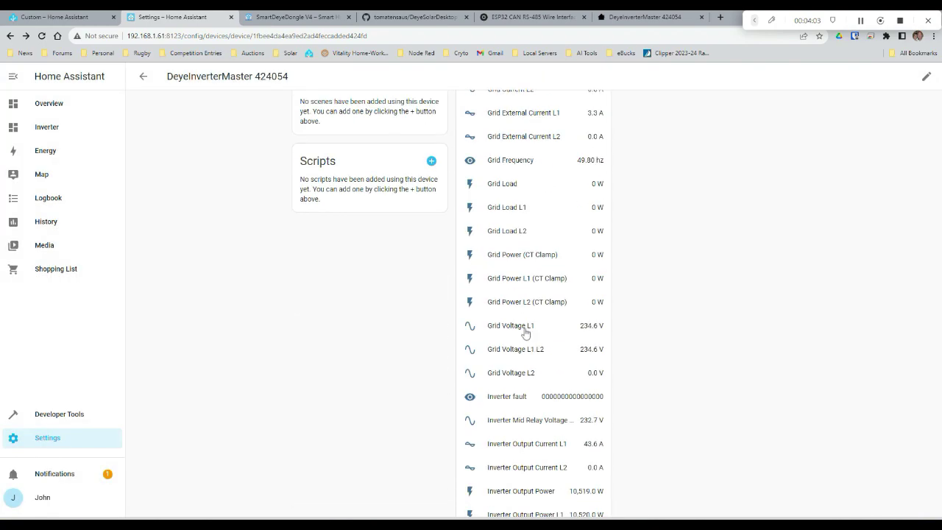
pyautogui.scroll(5, 466, 326)
pyautogui.click(142, 78)
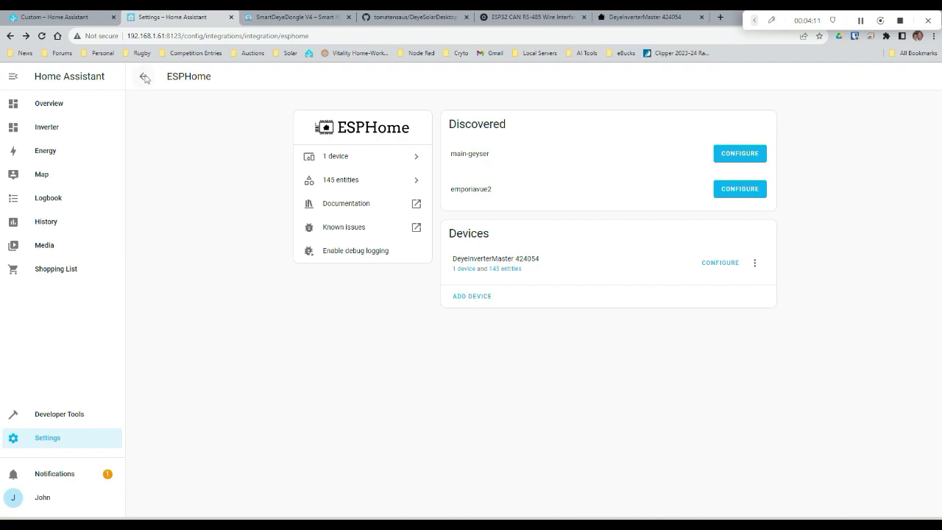
# - View the Inverter dashboard's unavailable-entity warnings, then switch to the SmartDeyeDongle V4 and GitHub tabs
pyautogui.click(144, 77)
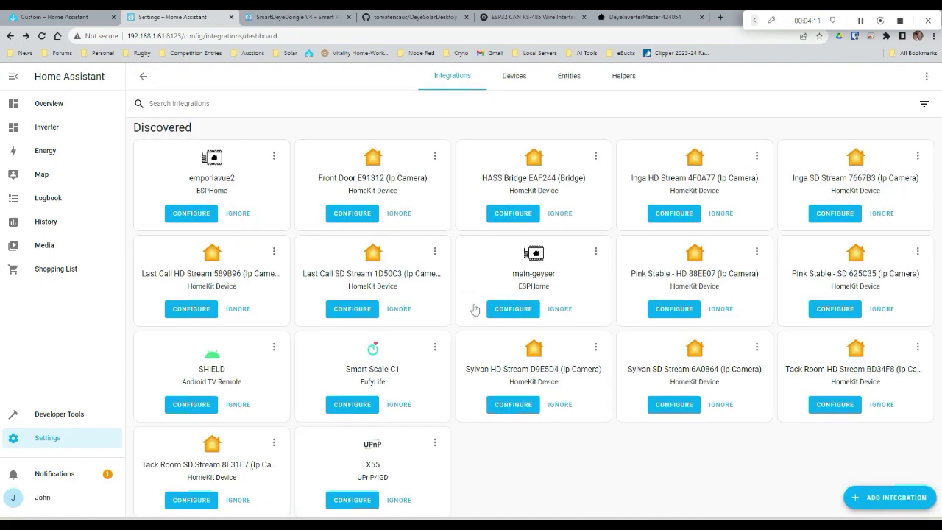
pyautogui.click(47, 129)
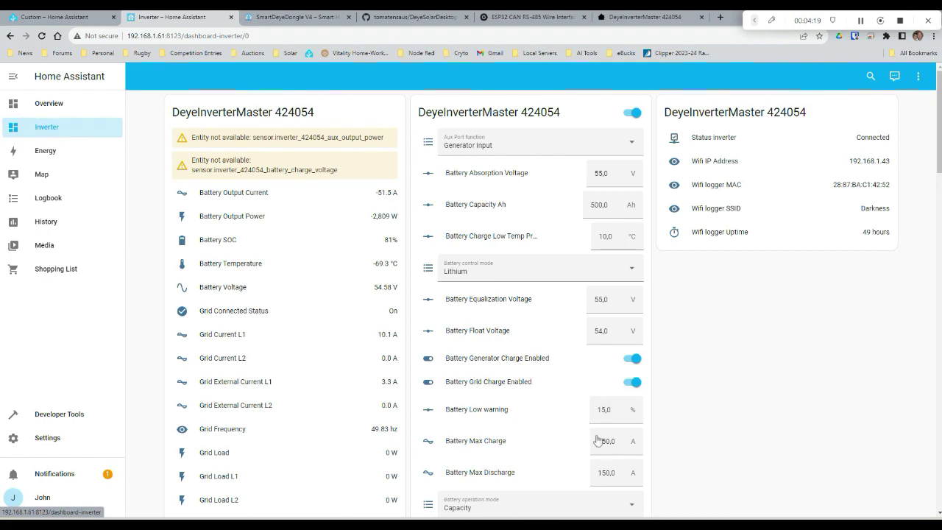
pyautogui.click(303, 16)
pyautogui.click(415, 16)
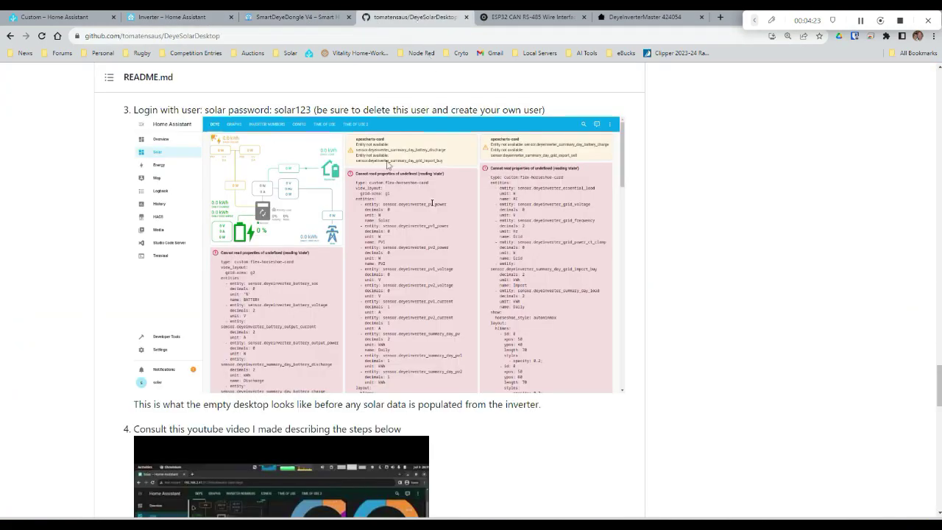
# - Scroll the DeyeSolarDesktop README setup steps down to Fetching Data, then open the inverter's web page
pyautogui.scroll(-3, 327, 349)
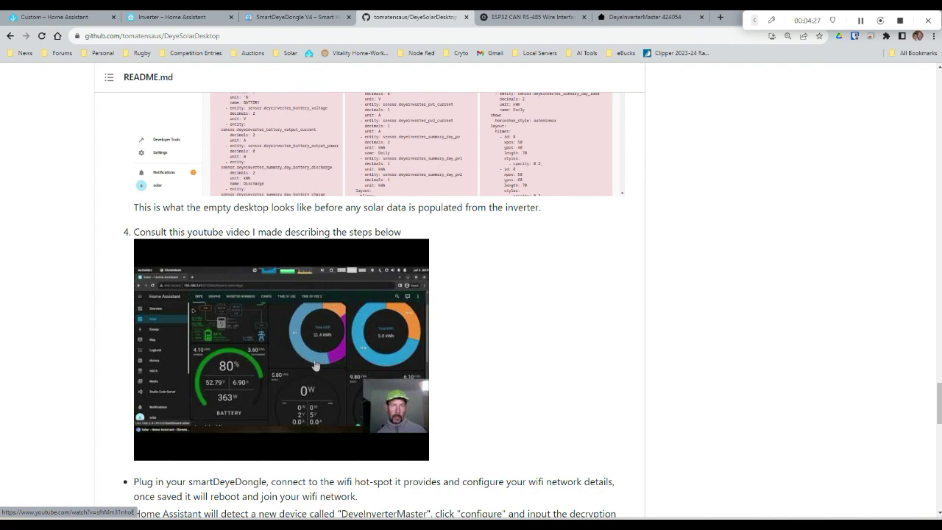
pyautogui.scroll(-4, 309, 354)
pyautogui.scroll(-2, 316, 385)
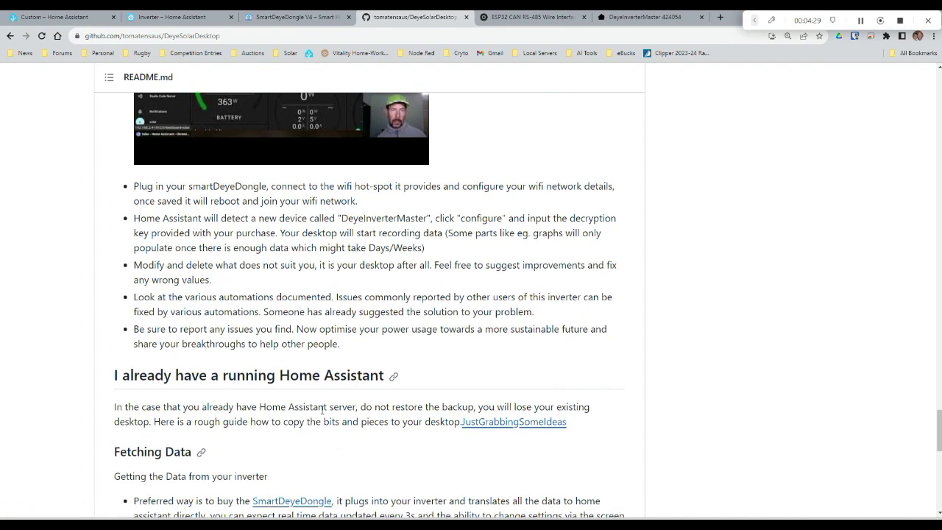
pyautogui.scroll(-5, 347, 447)
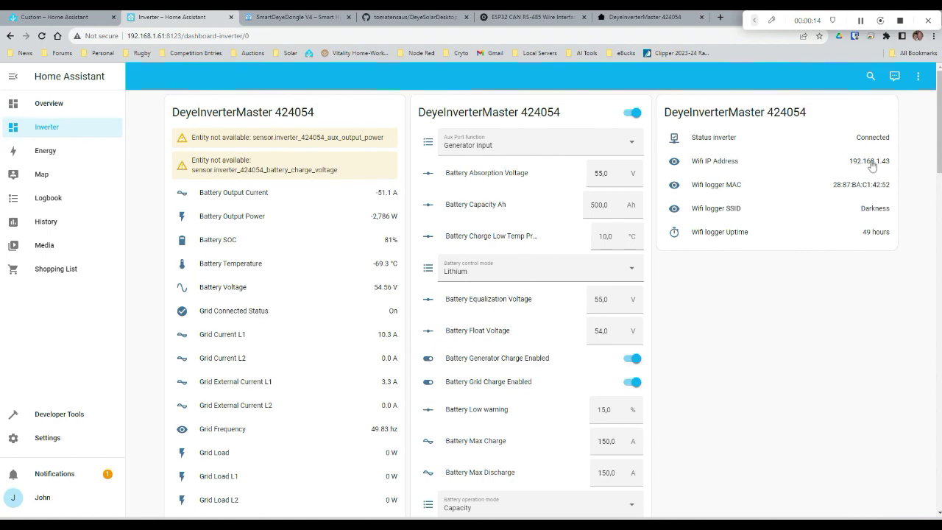
pyautogui.click(649, 18)
# - Reload the inverter's web page at 192.168.1.43 and scroll through its sensor and settings table
pyautogui.click(209, 37)
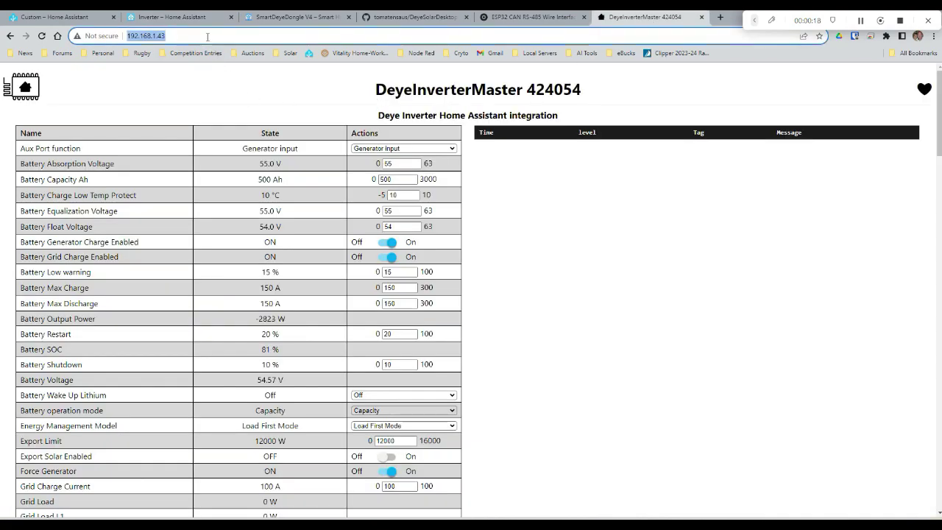
pyautogui.press('Return')
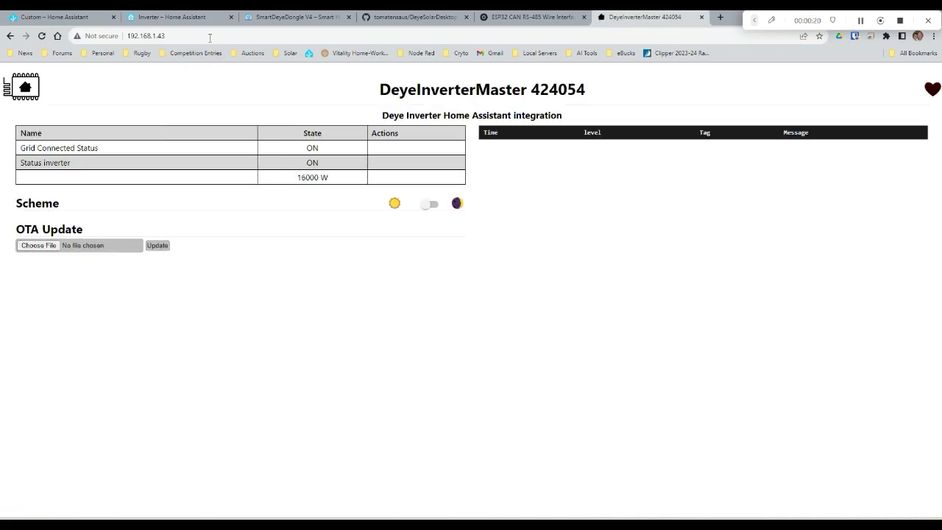
pyautogui.scroll(-10, 269, 423)
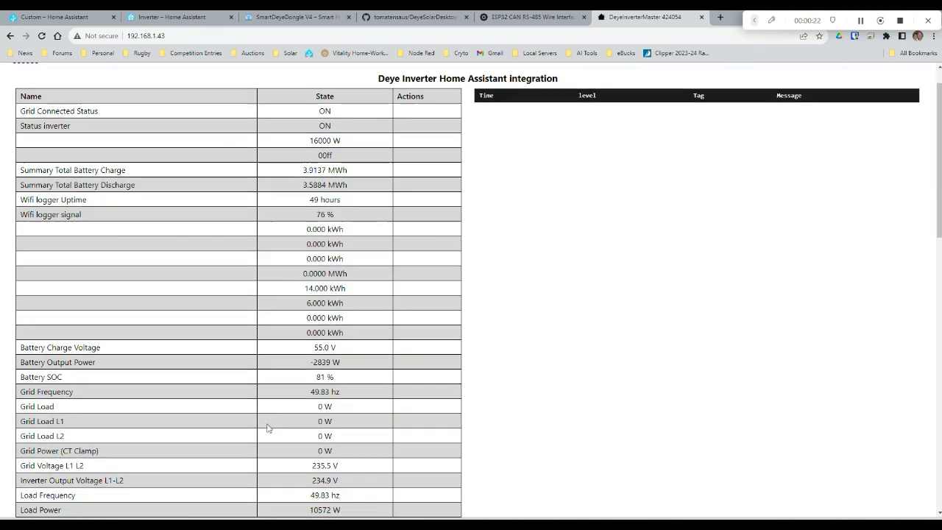
pyautogui.scroll(-5, 305, 414)
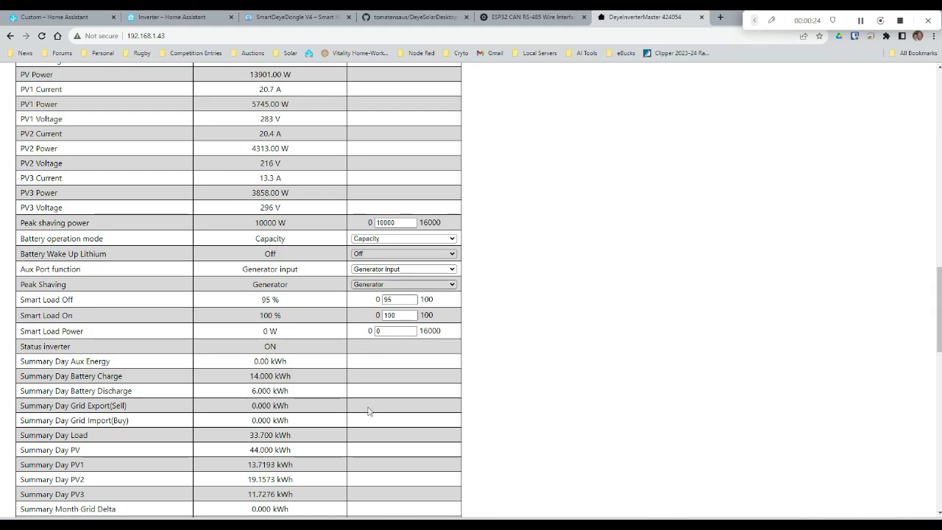
pyautogui.scroll(-2, 385, 448)
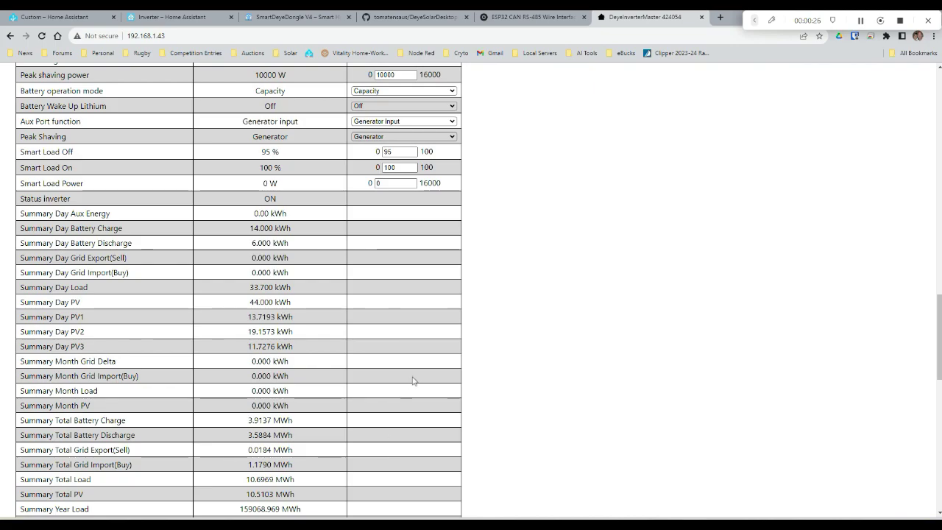
pyautogui.scroll(-2, 412, 383)
pyautogui.scroll(-10, 412, 390)
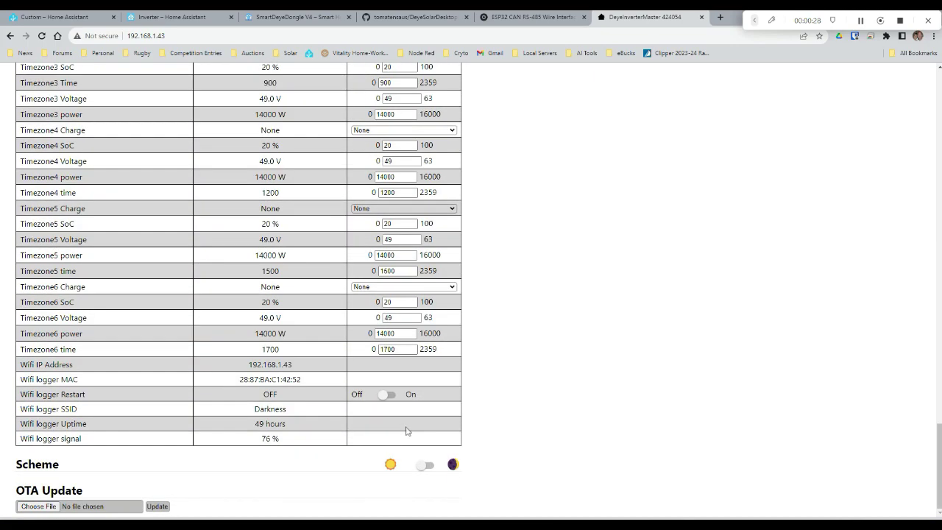
pyautogui.scroll(8, 353, 405)
pyautogui.scroll(15, 354, 405)
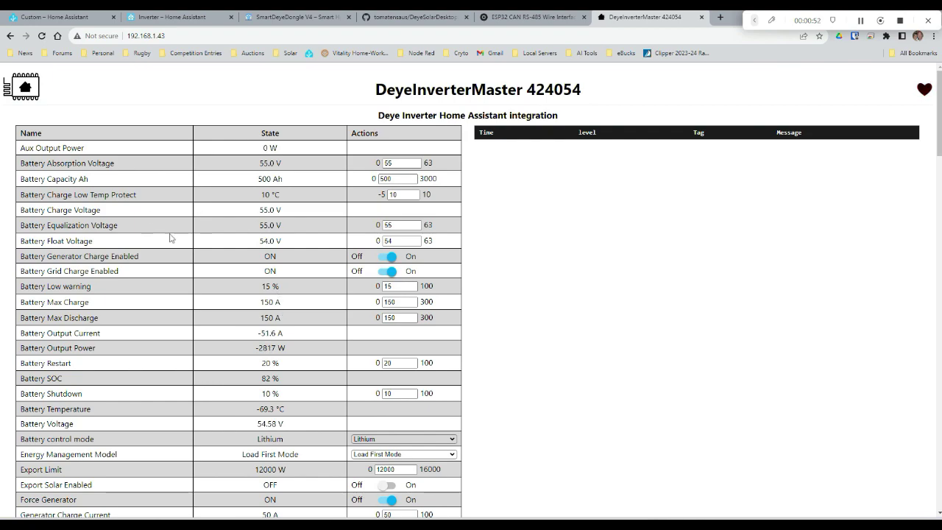
pyautogui.scroll(-2, 257, 307)
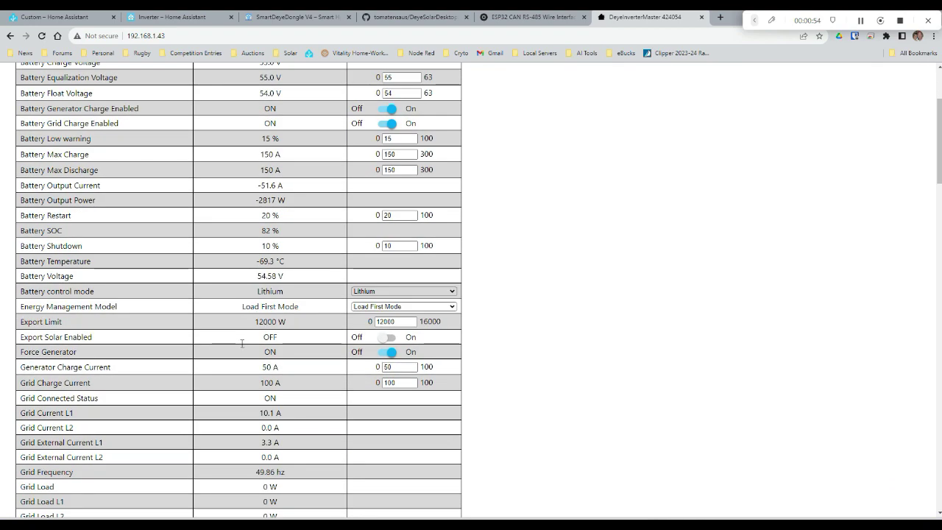
pyautogui.scroll(-1, 151, 405)
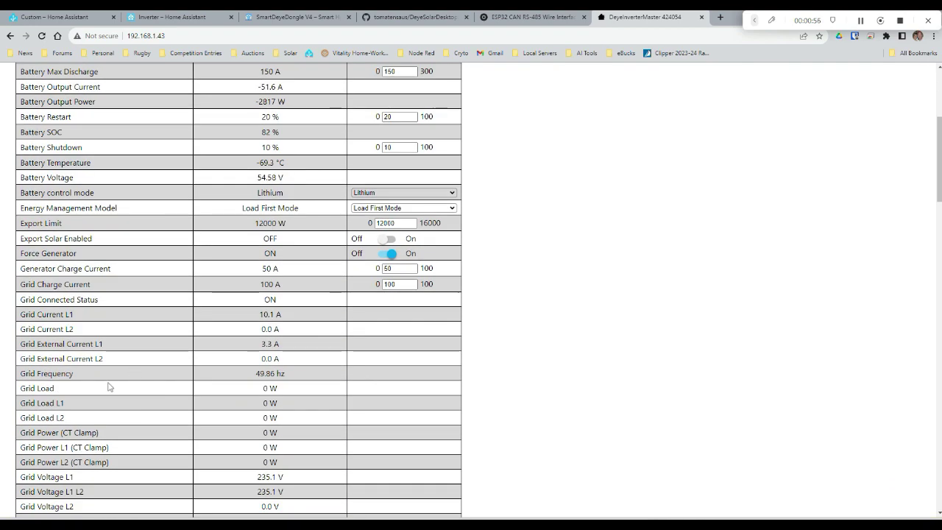
pyautogui.scroll(-2, 109, 386)
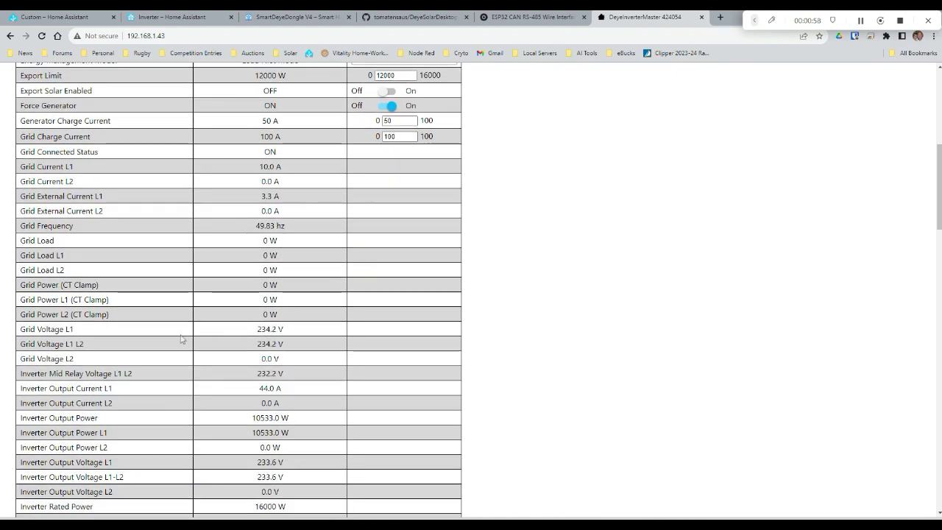
pyautogui.scroll(-2, 322, 437)
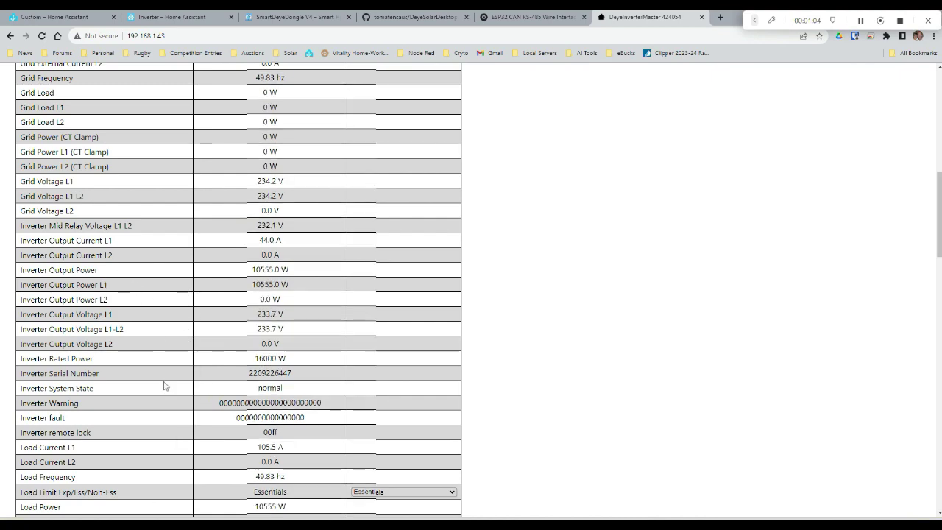
pyautogui.scroll(-1, 163, 383)
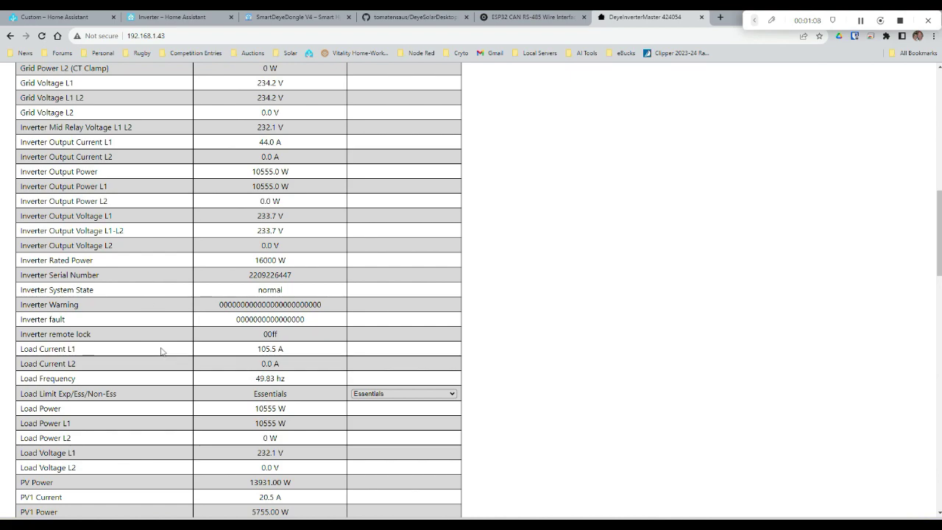
pyautogui.scroll(7, 377, 314)
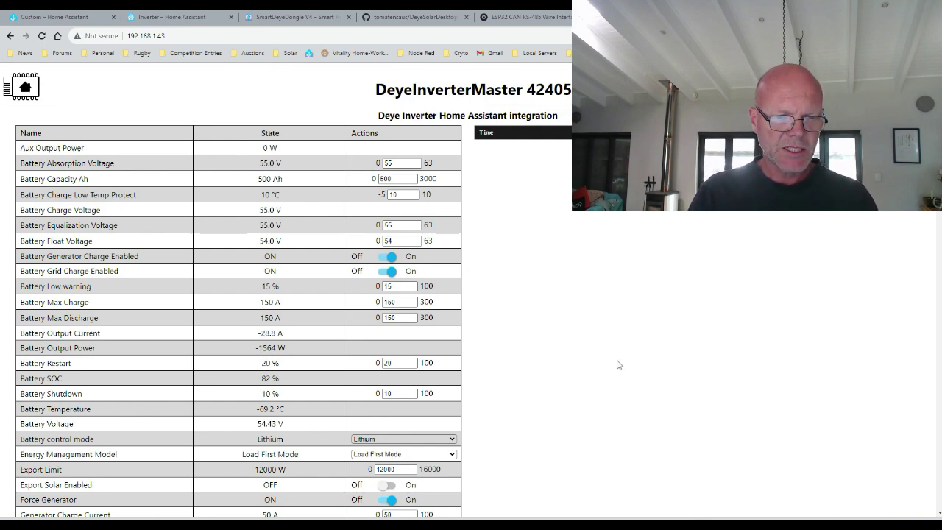
# - Scroll the entity table to the Timezone, Wifi and OTA Update rows, then switch to the DeyeSolarDesktop README
pyautogui.scroll(-8, 619, 364)
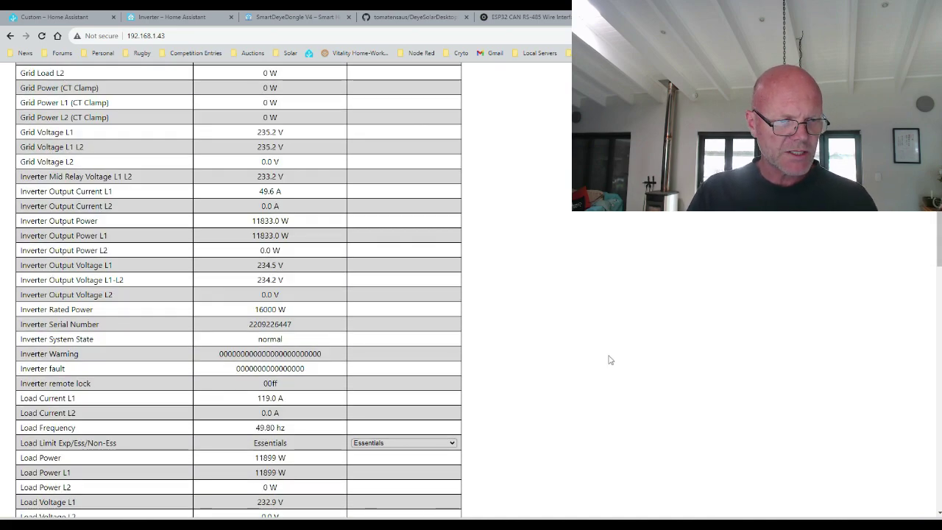
pyautogui.scroll(8, 442, 346)
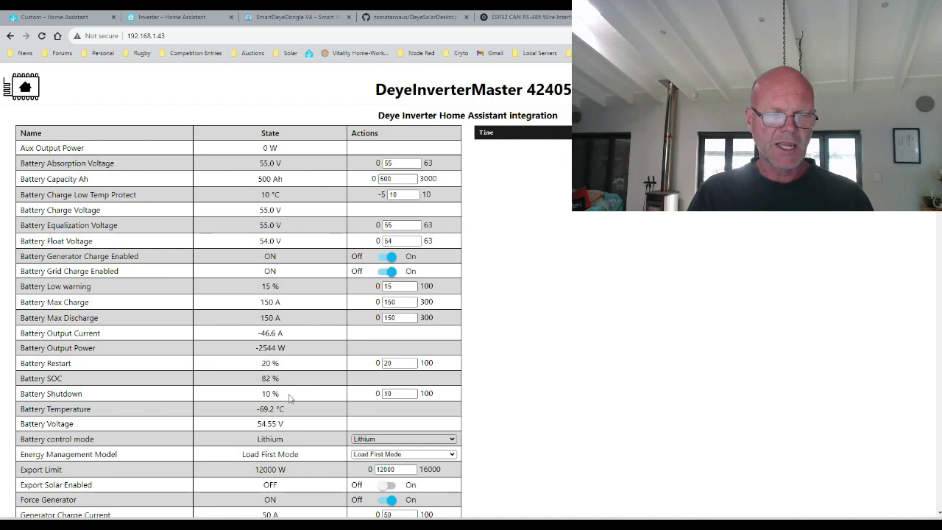
pyautogui.scroll(-15, 289, 398)
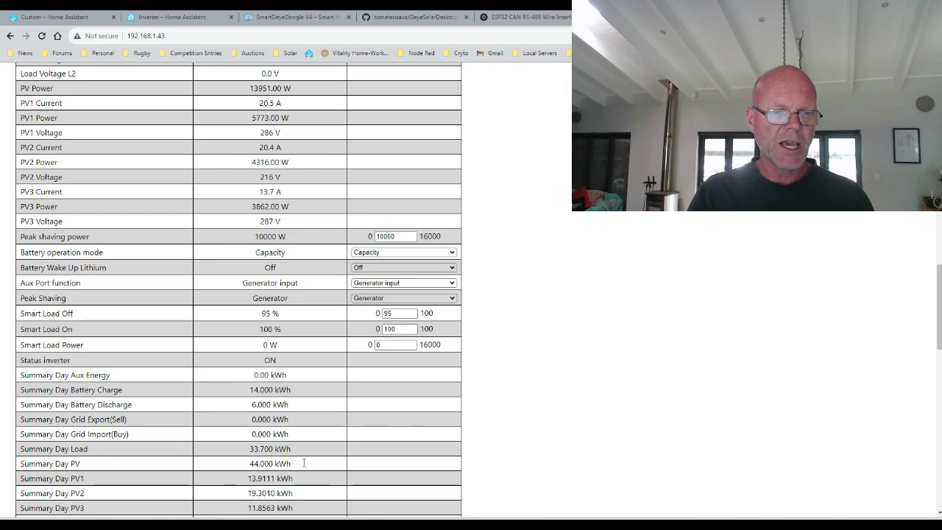
pyautogui.scroll(-3, 308, 451)
pyautogui.scroll(8, 392, 408)
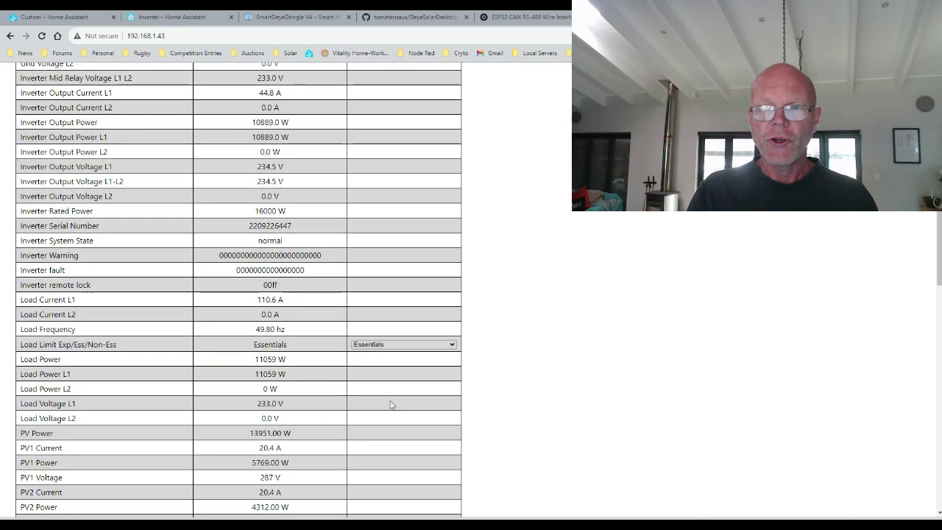
pyautogui.scroll(8, 391, 404)
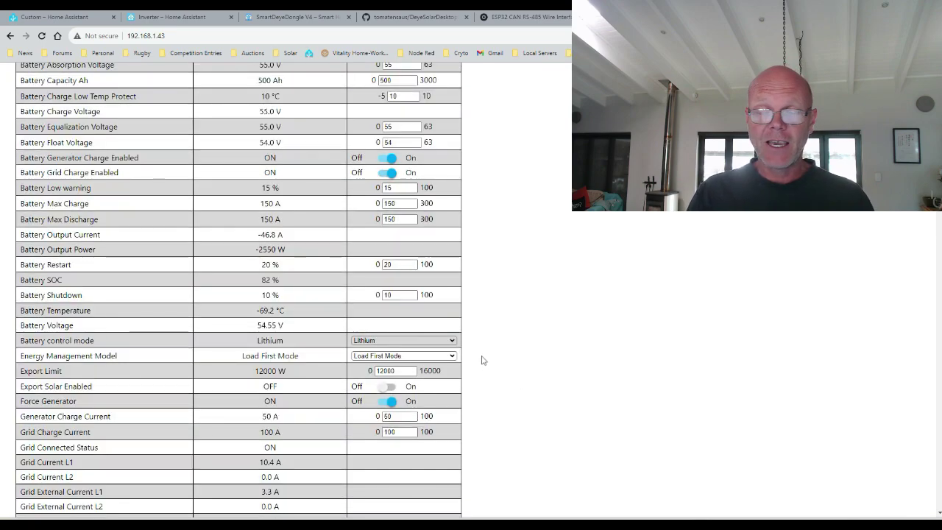
pyautogui.scroll(3, 470, 333)
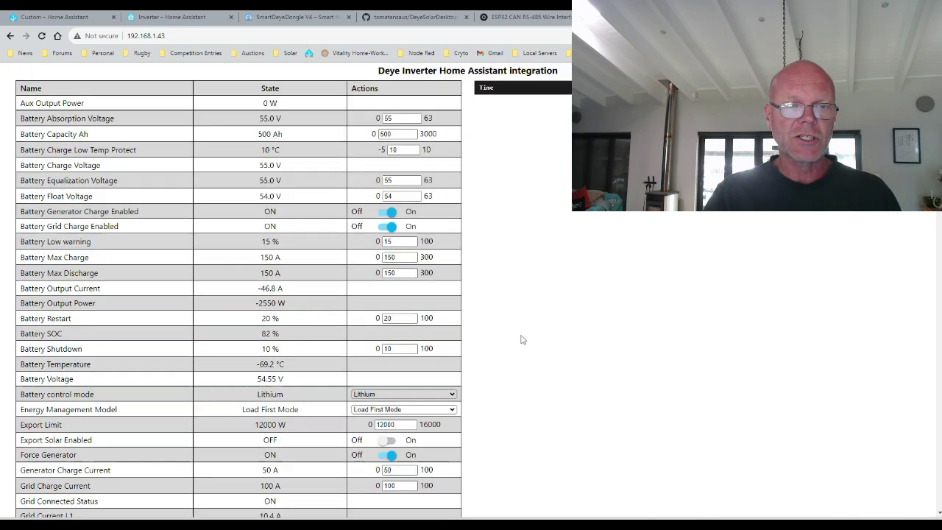
pyautogui.scroll(-10, 500, 374)
pyautogui.scroll(-15, 492, 403)
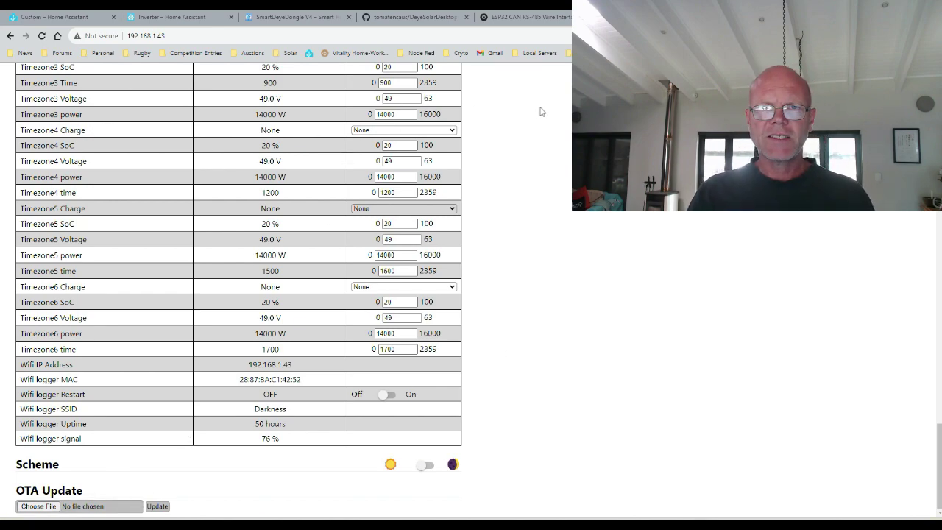
pyautogui.click(429, 21)
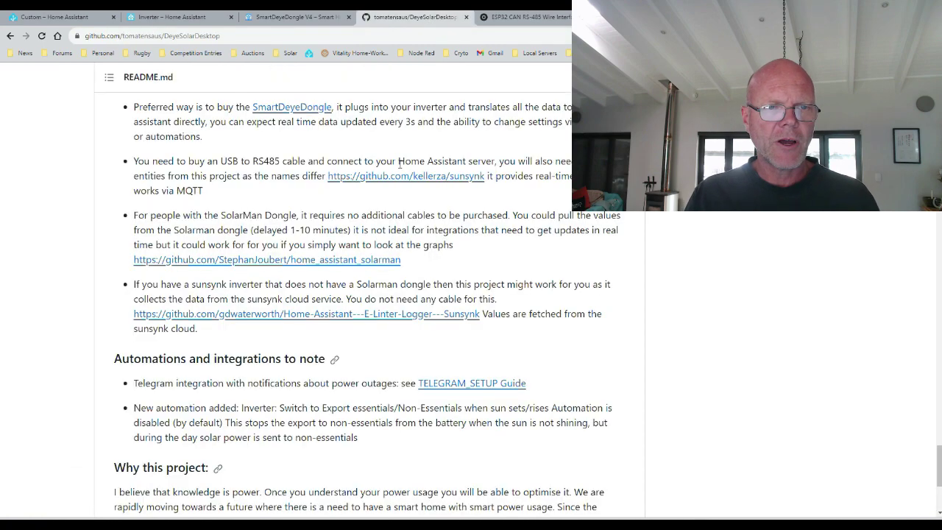
# - Compare the SmartDeyeDongle V4 product page with the Home Assistant Inverter dashboard
pyautogui.click(302, 18)
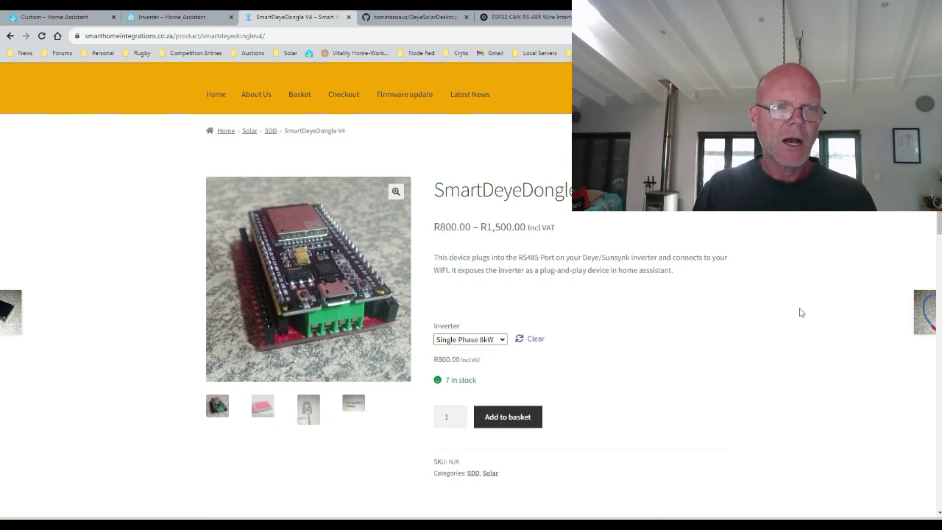
pyautogui.click(184, 17)
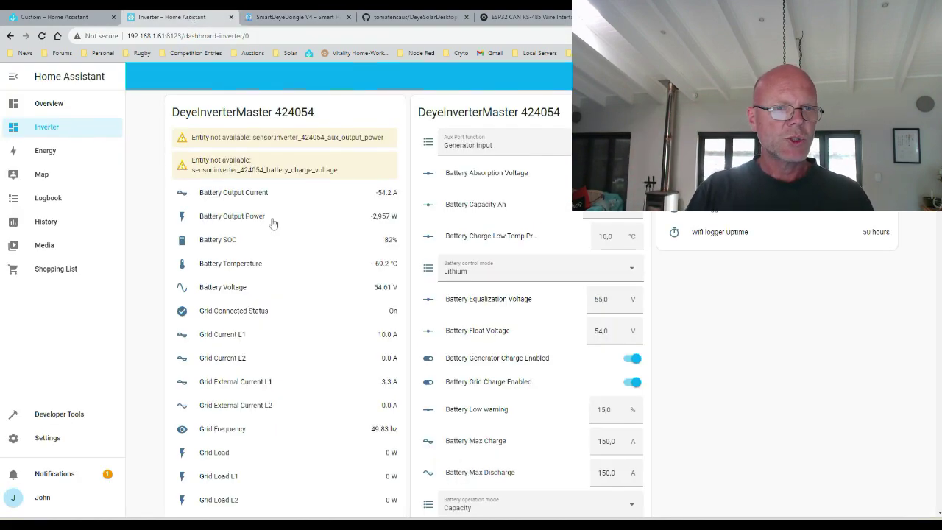
pyautogui.click(295, 17)
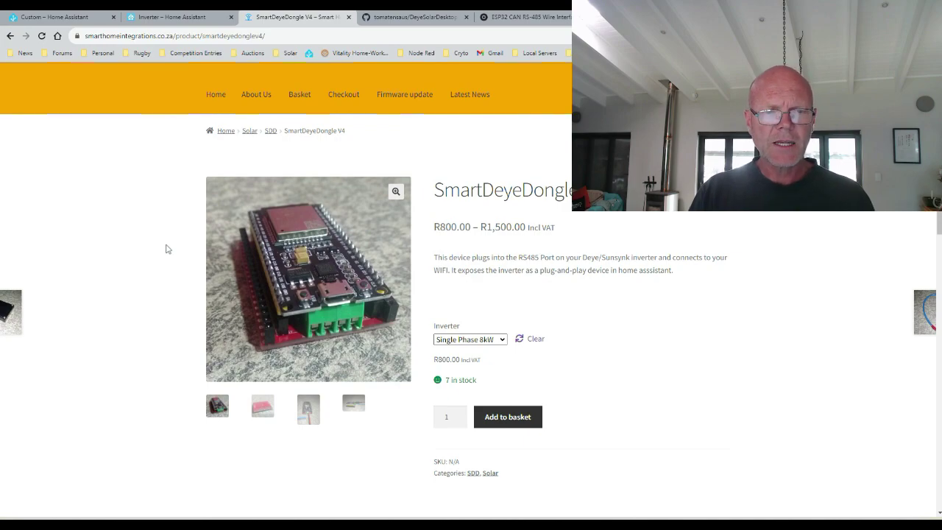
# - Scroll back up the DeyeSolarDesktop README, then bring up the ESP32 CAN RS-485 shield product page
pyautogui.click(404, 16)
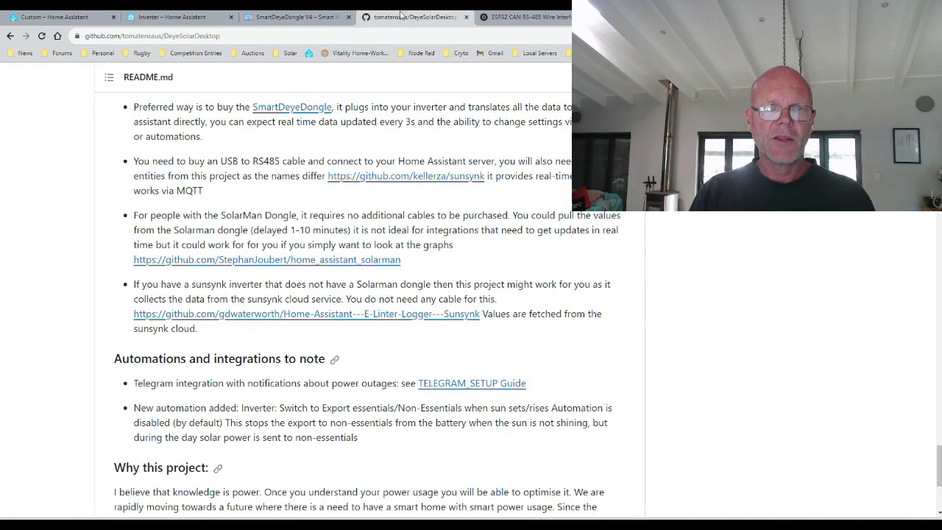
pyautogui.scroll(4, 414, 224)
pyautogui.scroll(20, 419, 236)
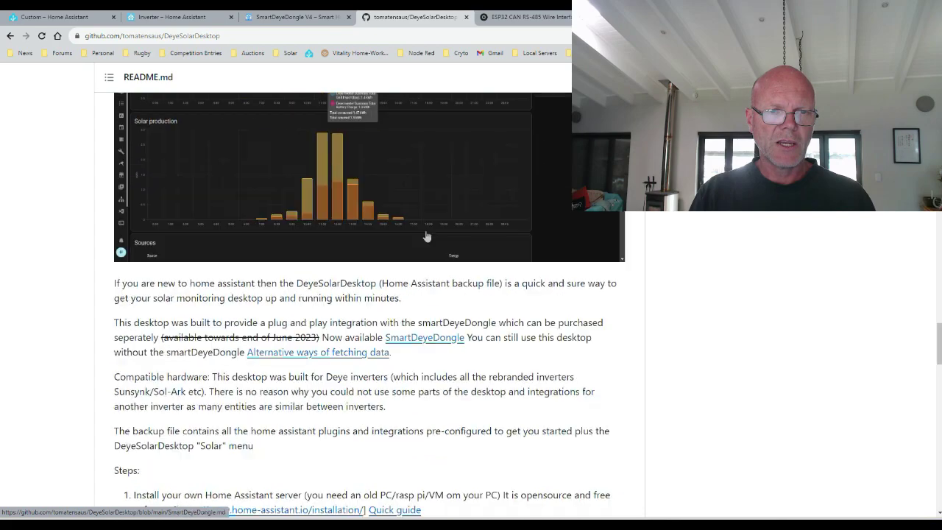
pyautogui.scroll(15, 432, 254)
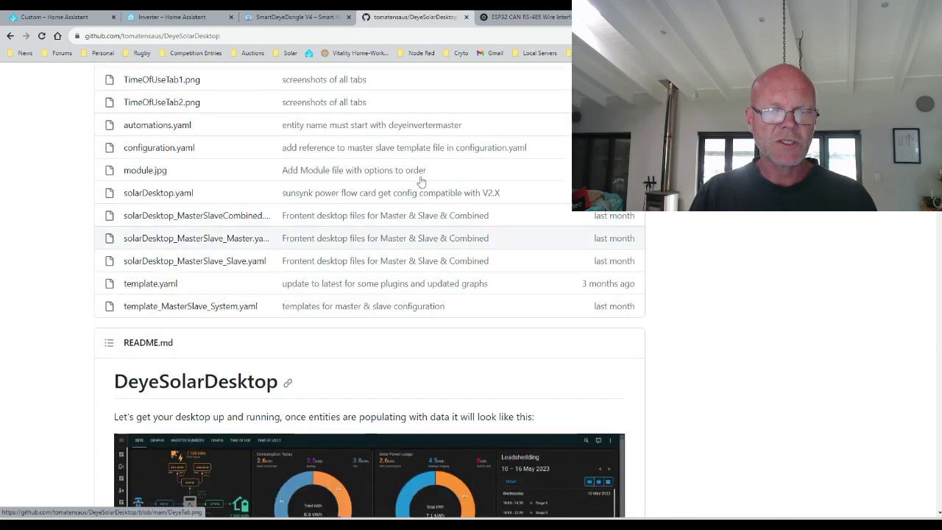
pyautogui.scroll(3, 427, 133)
pyautogui.click(508, 18)
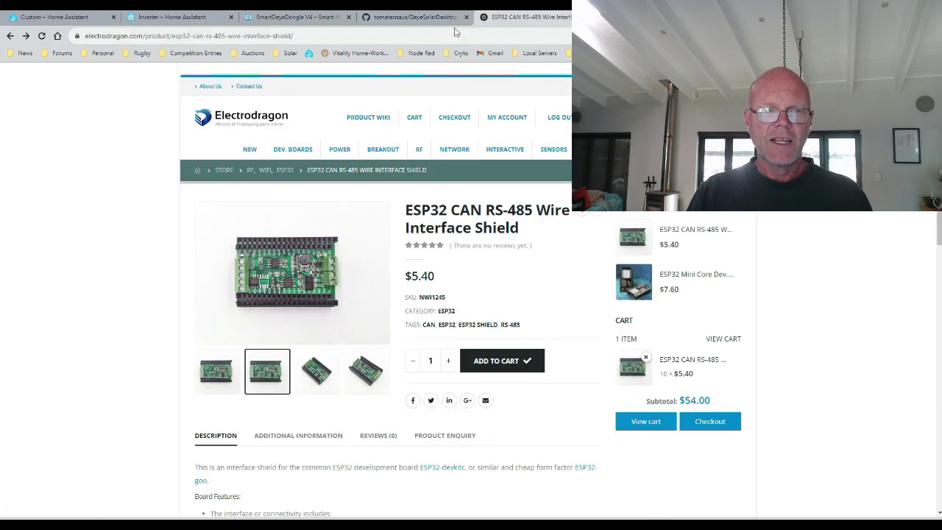
# - Return to the DeyeSolarDesktop repository header, then advance to the SmartDeyeDongle V4 vs KellerZA vs ESP32 comparison slide
pyautogui.click(432, 19)
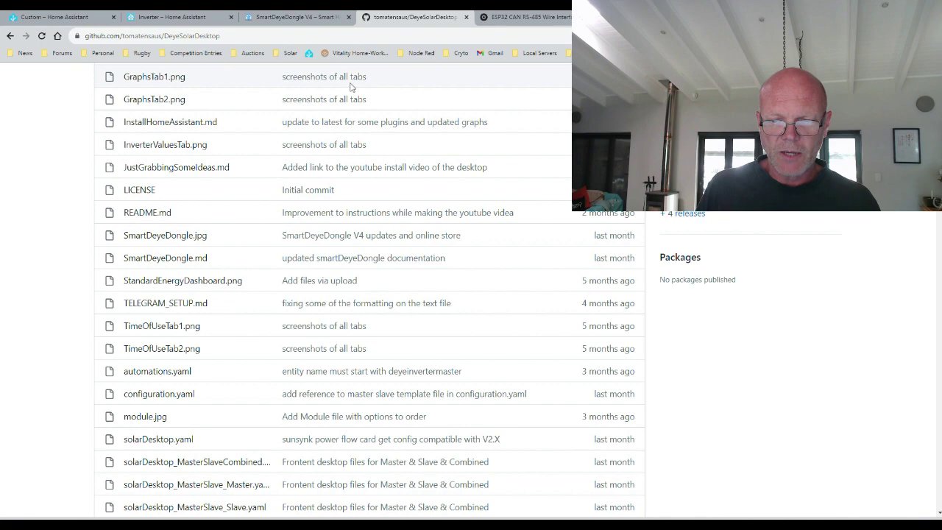
pyautogui.scroll(4, 358, 274)
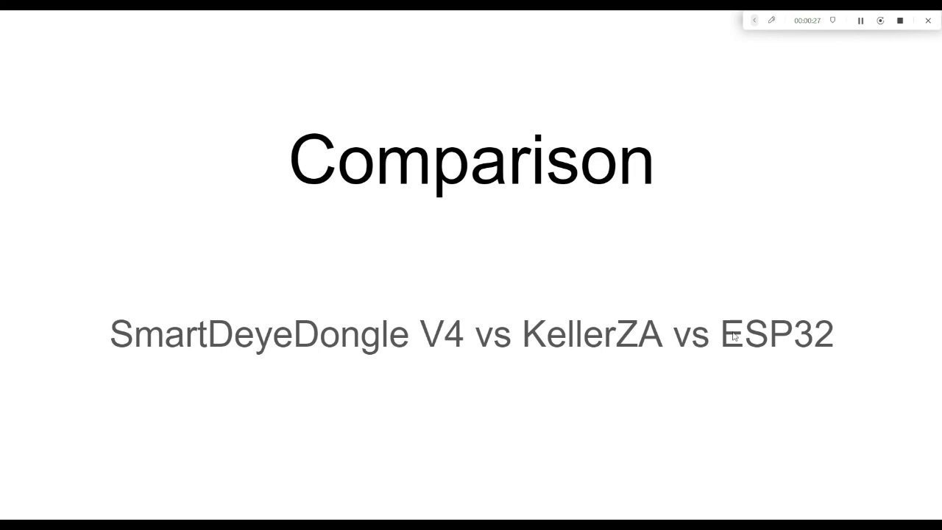
pyautogui.click(503, 290)
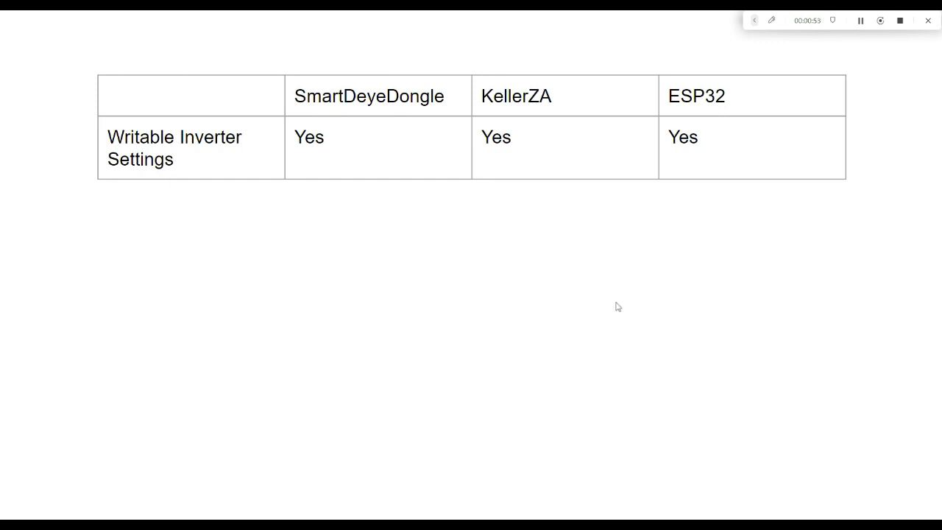
# - Build in the Open Source, Sensors, Customisable and Cost rows, showing SmartDeyeDongle's R800 cost
pyautogui.press('Right')
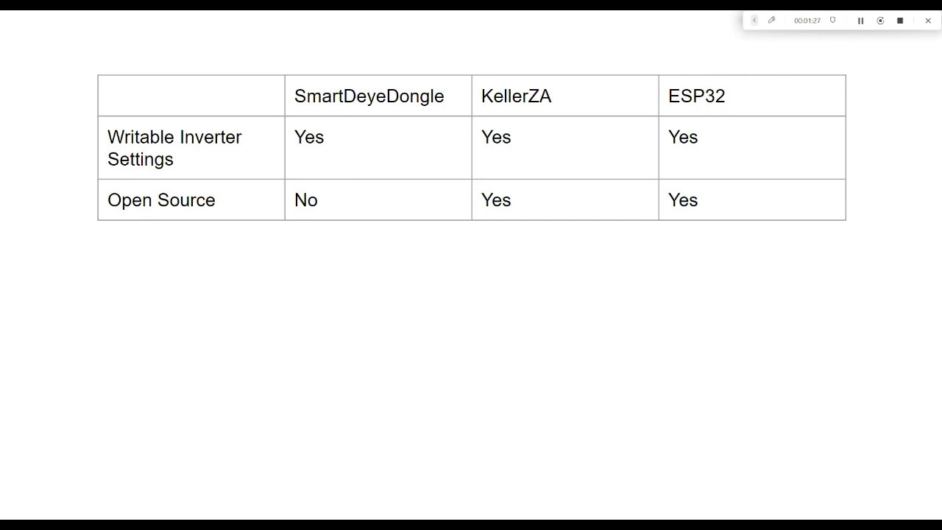
pyautogui.press('Right')
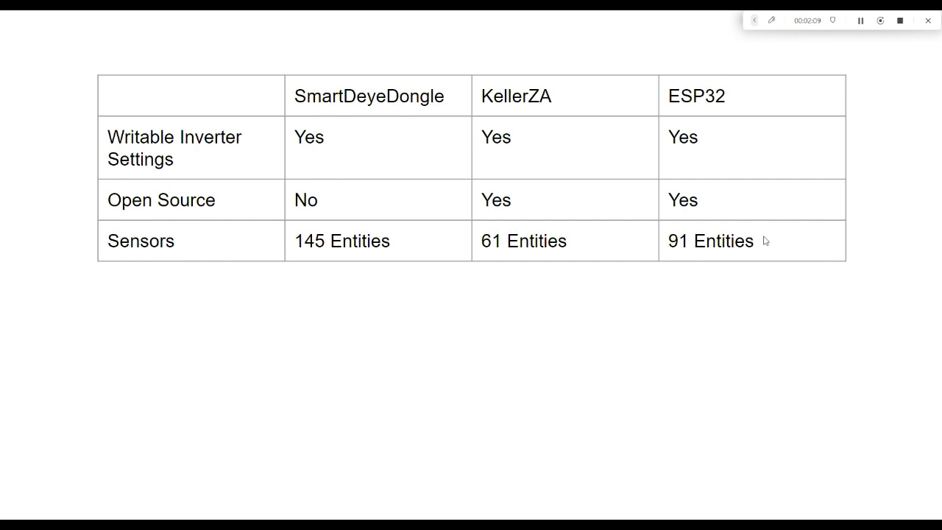
pyautogui.press('Right')
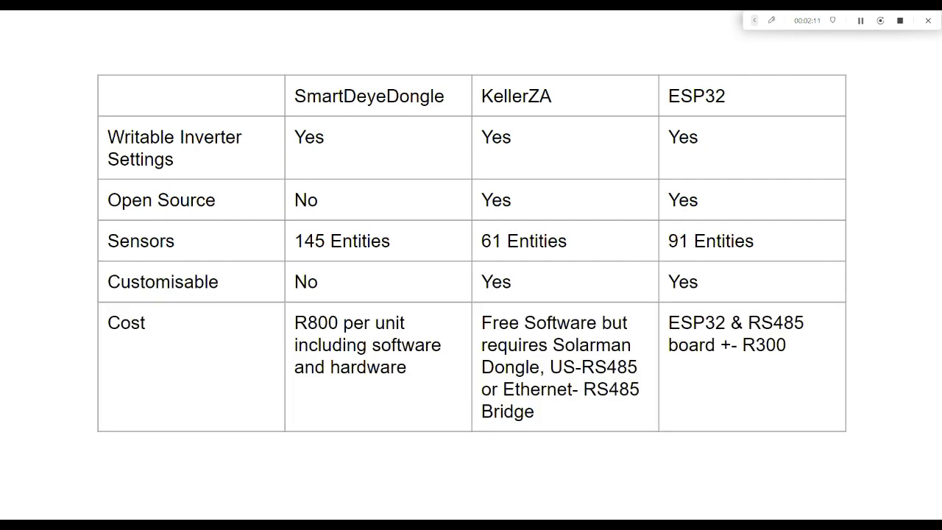